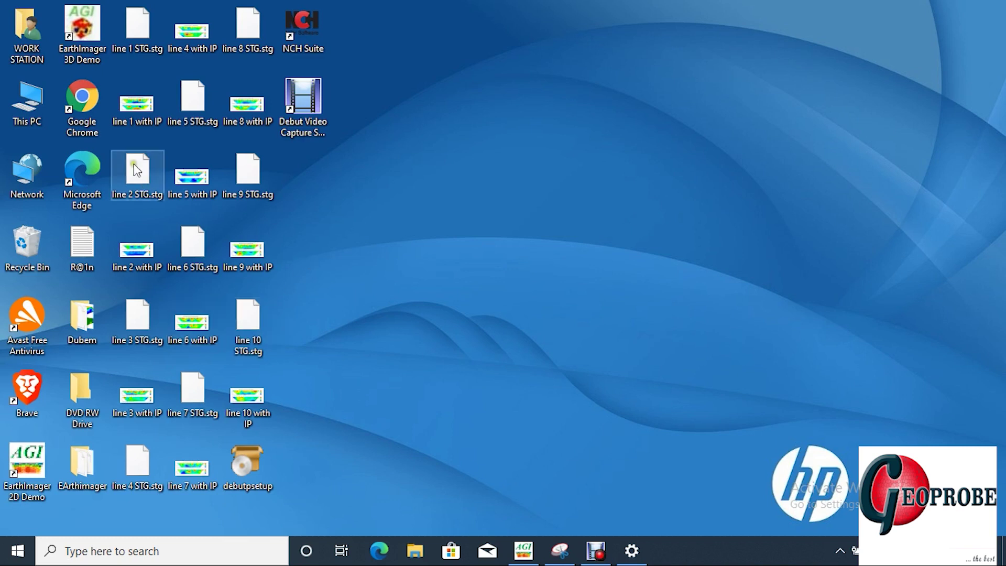
Step: Close the running EarthImager 2D window from its taskbar preview and relaunch the Demo from the desktop shortcut
mouse_move(525, 559)
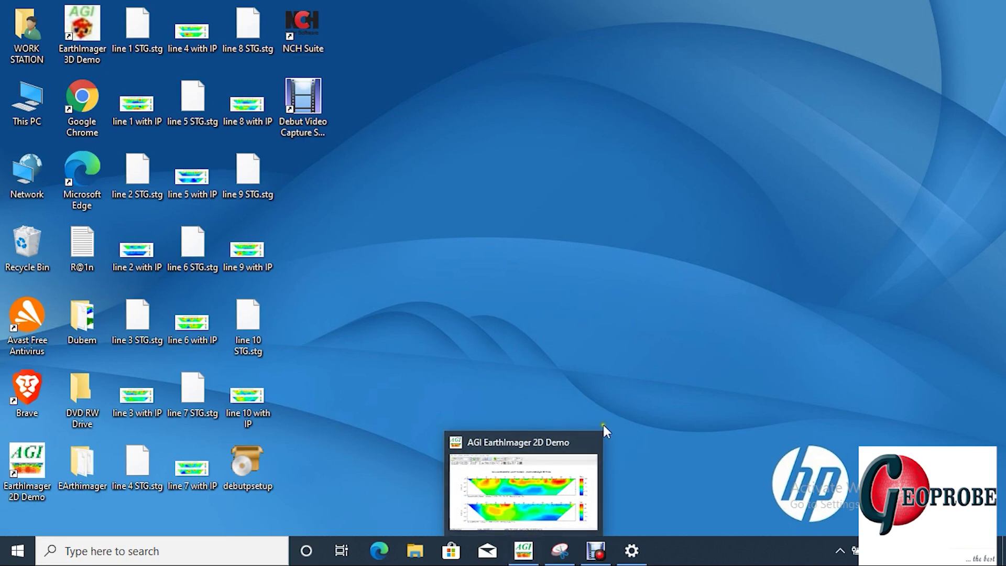
click(590, 444)
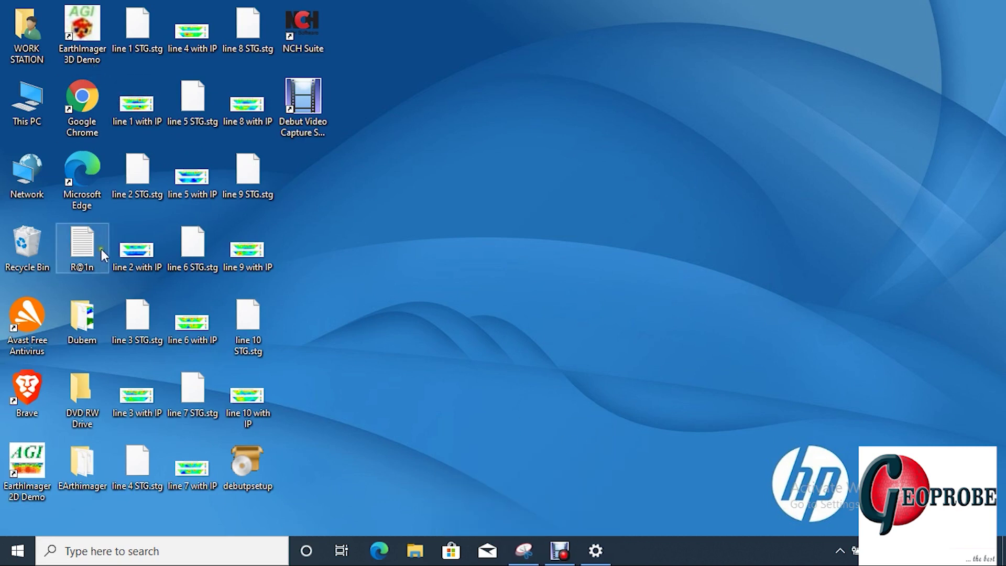
double_click(28, 474)
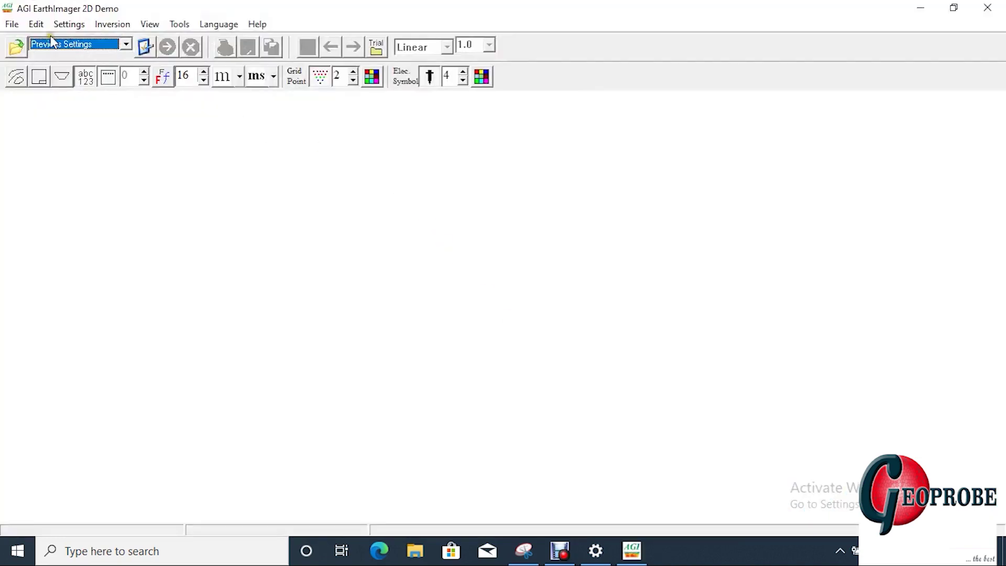
Step: Read the line 1.dat survey file from the Dubem folder with File > Read Data
click(18, 30)
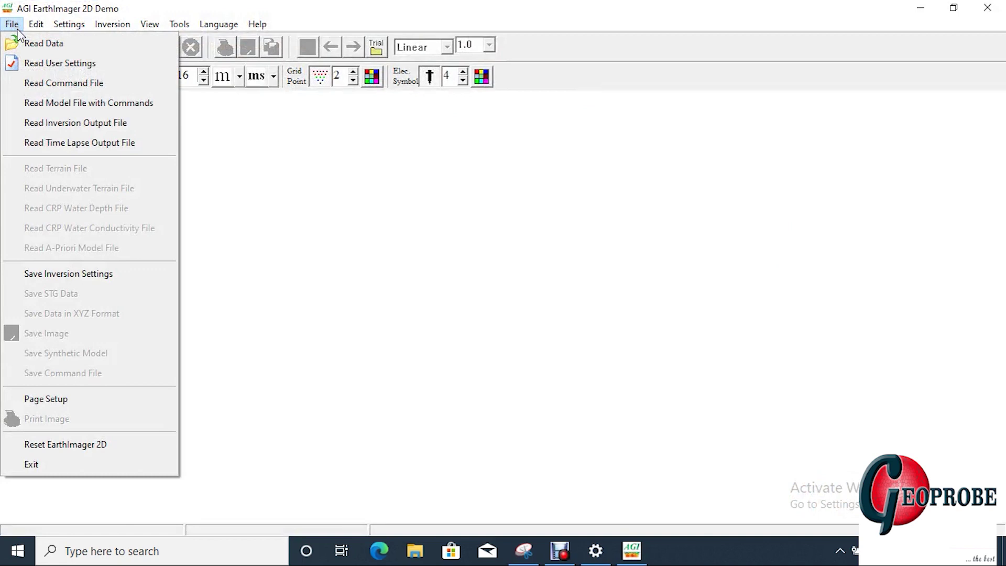
click(21, 42)
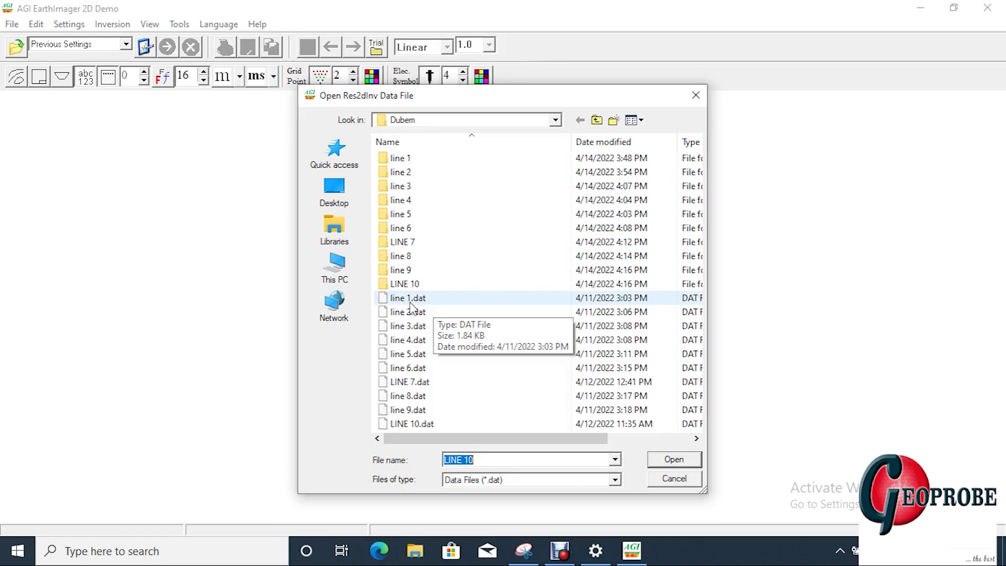
double_click(411, 301)
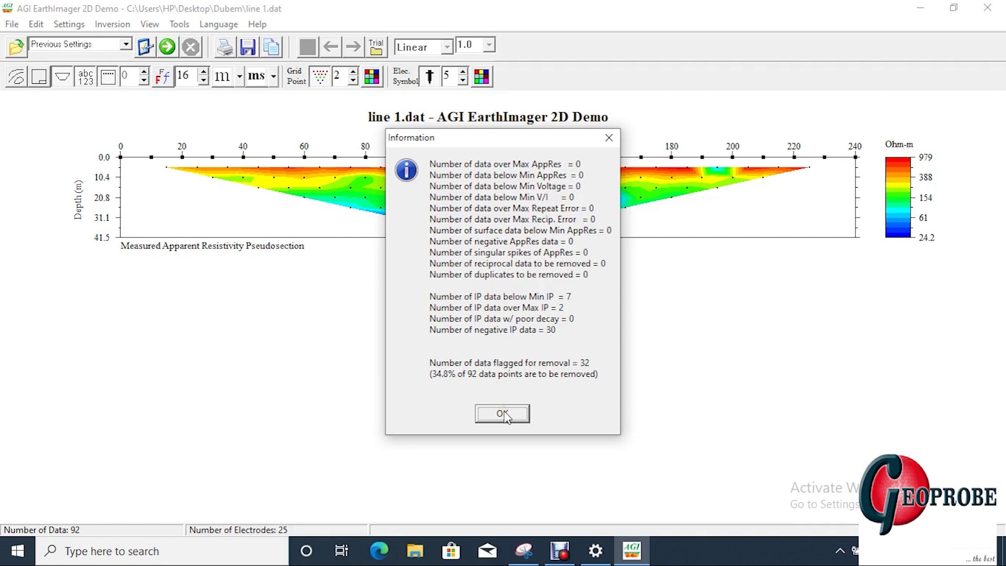
Step: Dismiss the data-check report that flags 32 of 92 points for removal
click(503, 414)
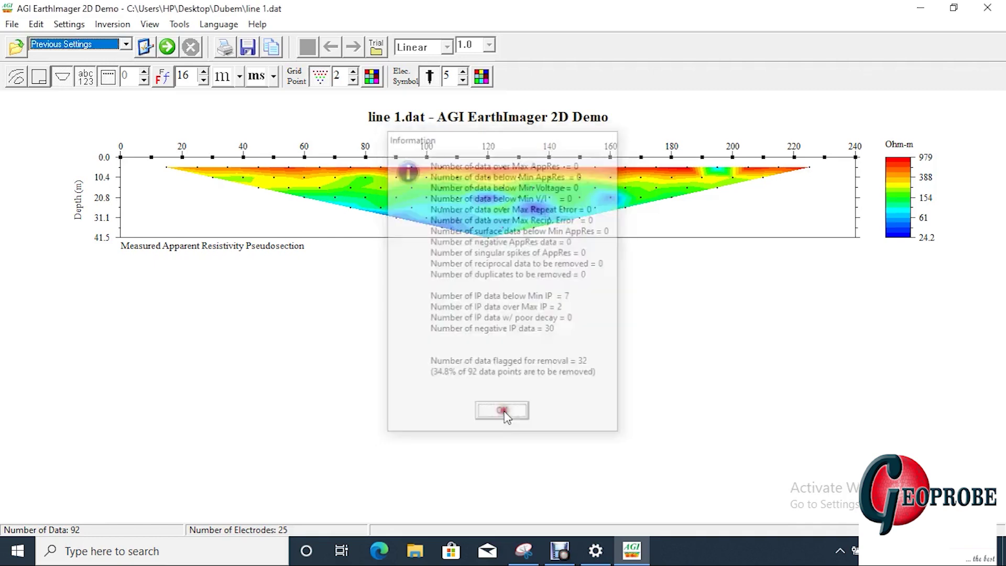
Step: Open Settings > Initial Settings at the IP Inversion tab, with Linear IP Inversion selected
click(61, 26)
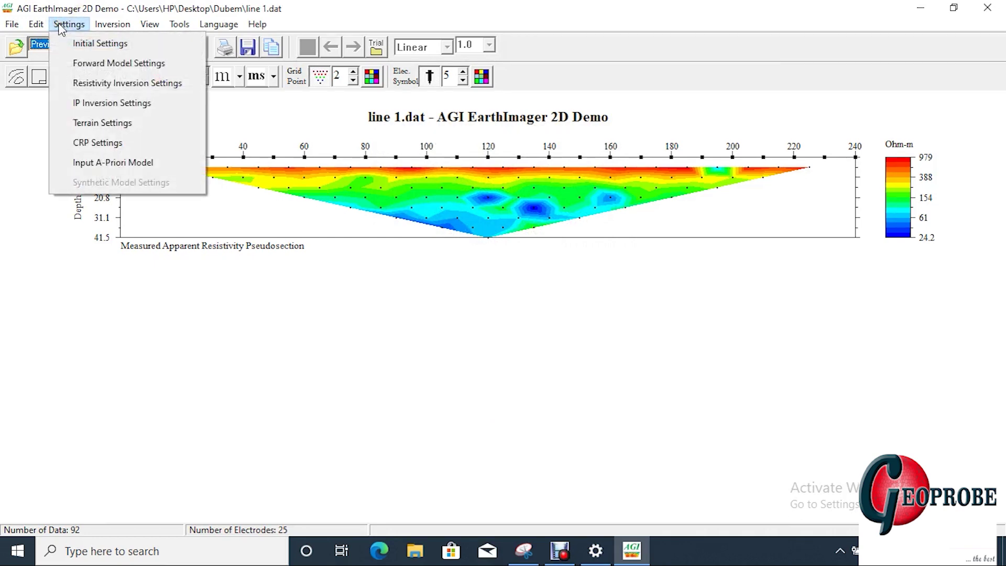
click(151, 7)
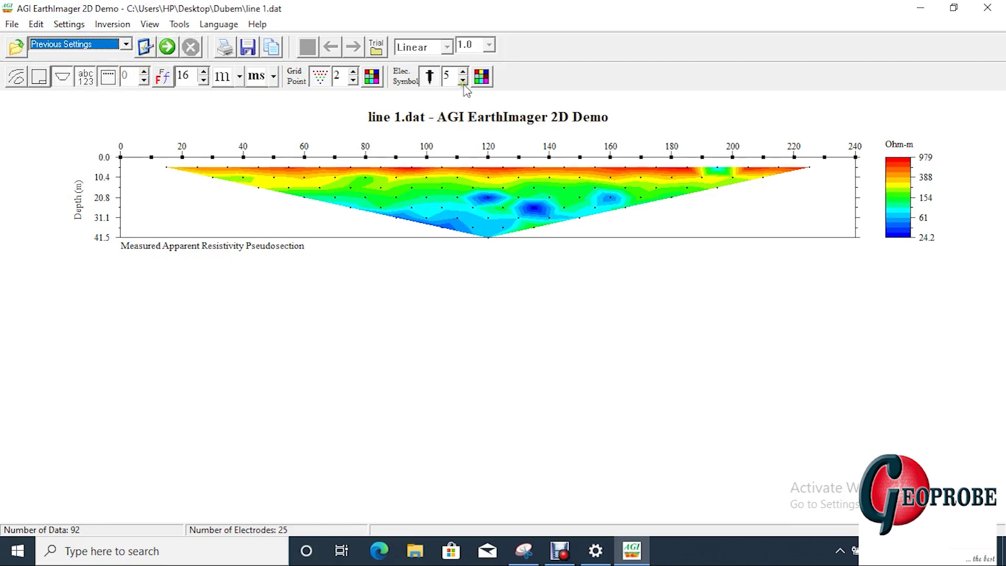
click(71, 24)
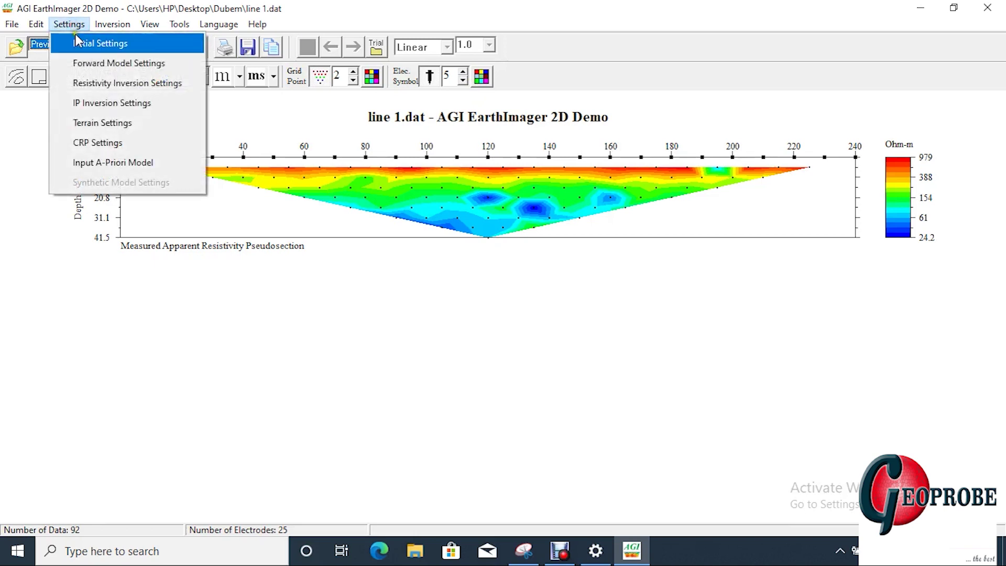
click(82, 50)
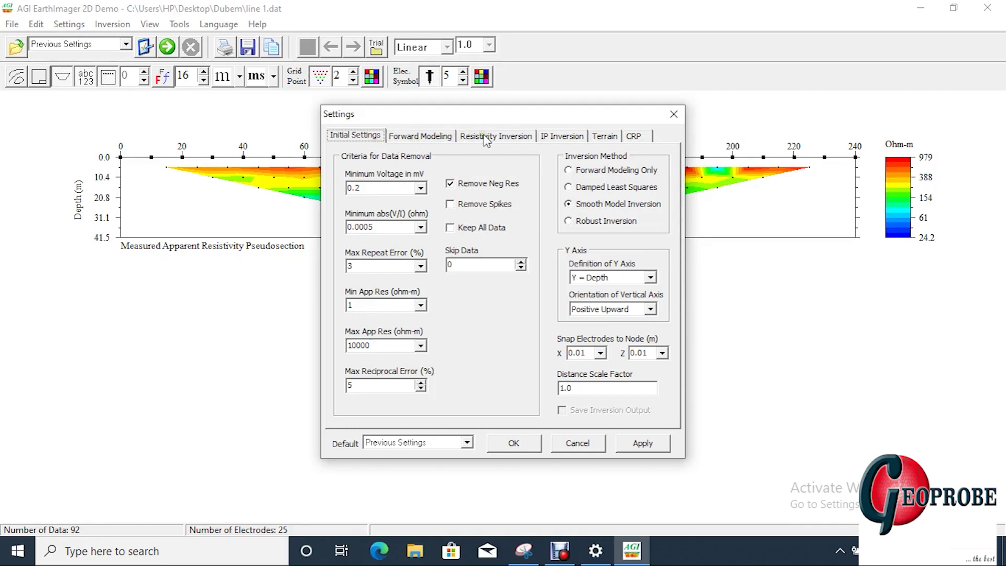
click(549, 139)
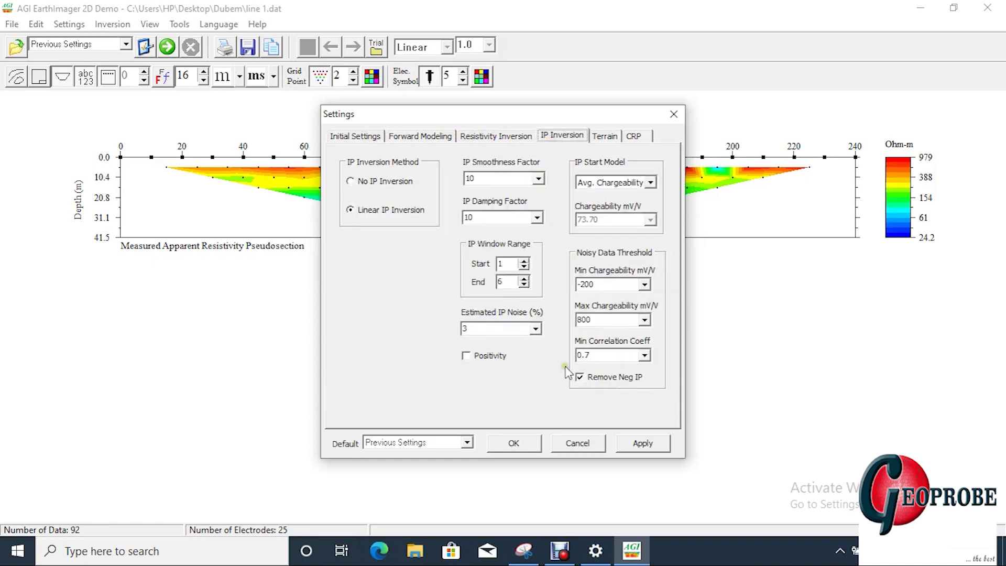
click(579, 377)
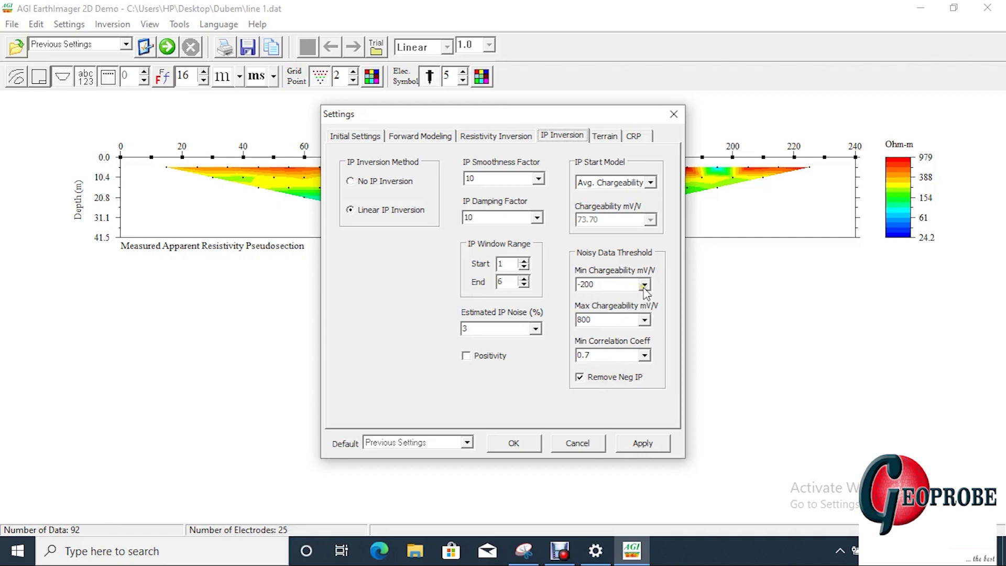
Step: Set Max Chargeability to 1000 and Min Chargeability to 0
click(645, 320)
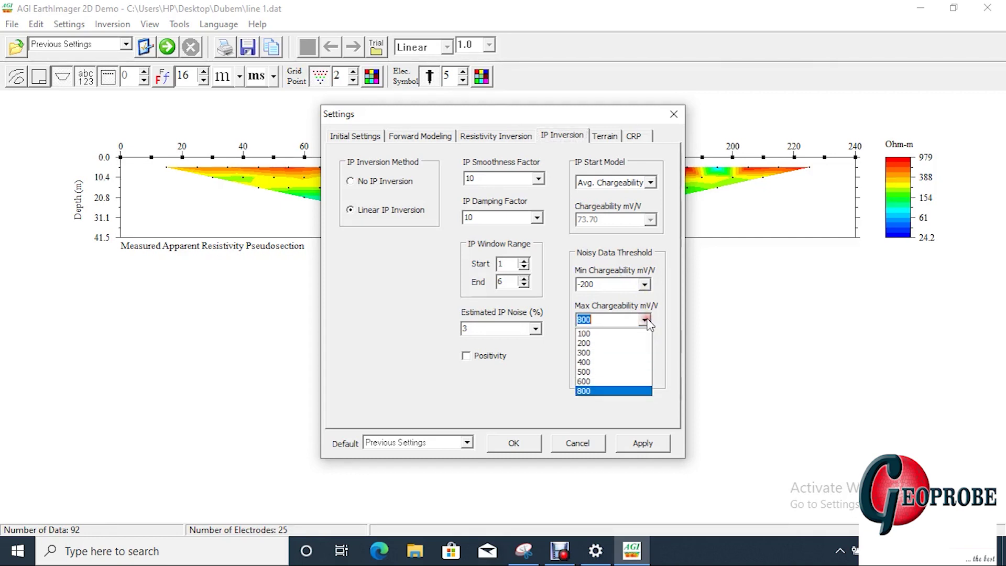
click(620, 391)
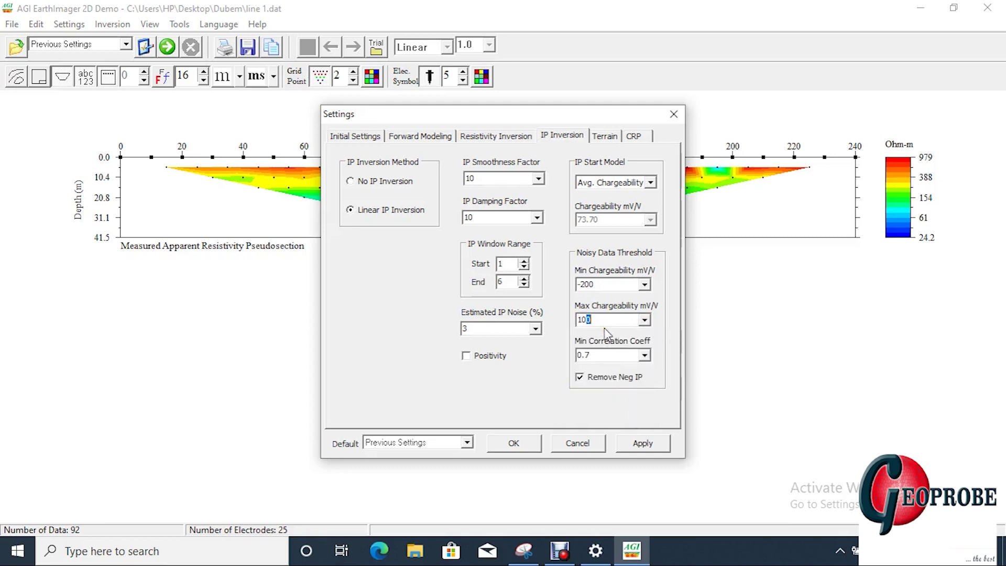
text(00)
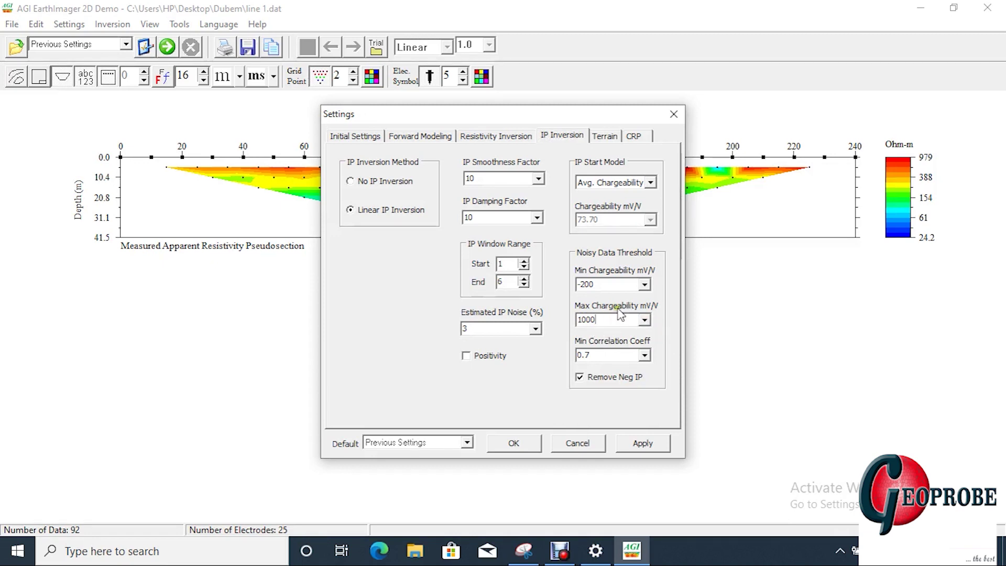
double_click(591, 286)
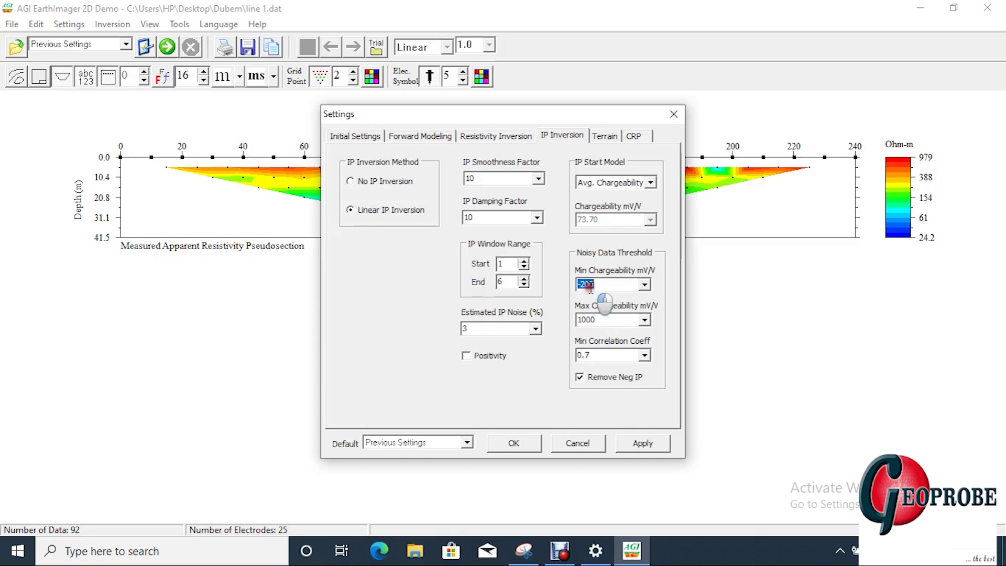
text(0.1)
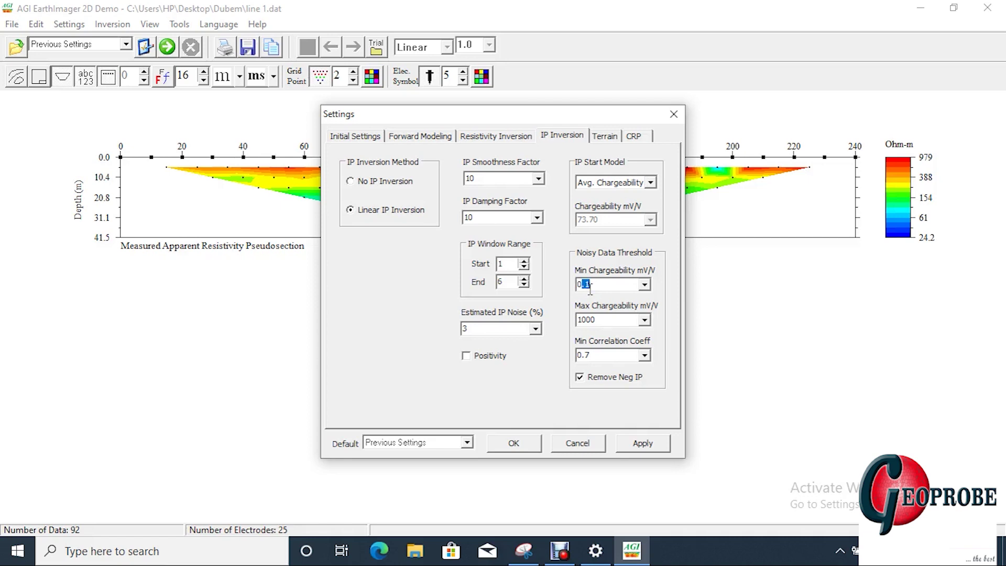
key(Delete)
Step: Keep Linear IP Inversion as the method and switch to the Resistivity Inversion parameters
click(367, 200)
click(357, 188)
click(486, 134)
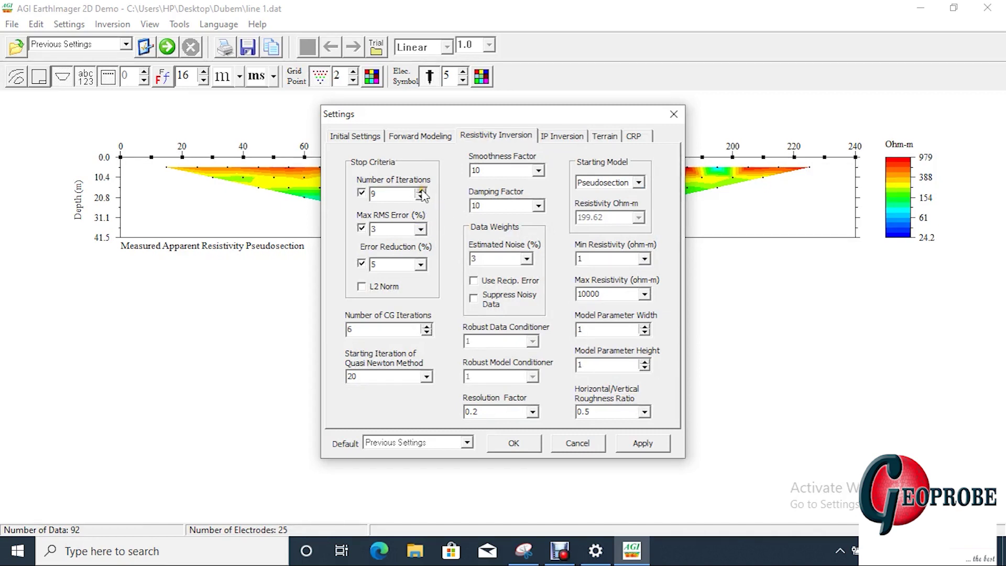
Step: Keep the number of iterations at 8 and accept the inversion settings
click(421, 191)
click(420, 197)
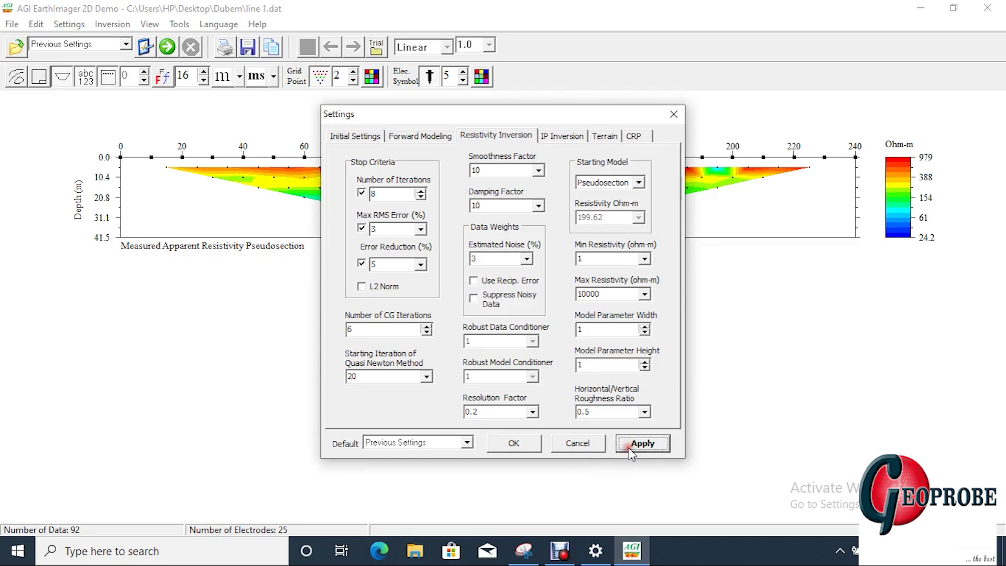
click(521, 444)
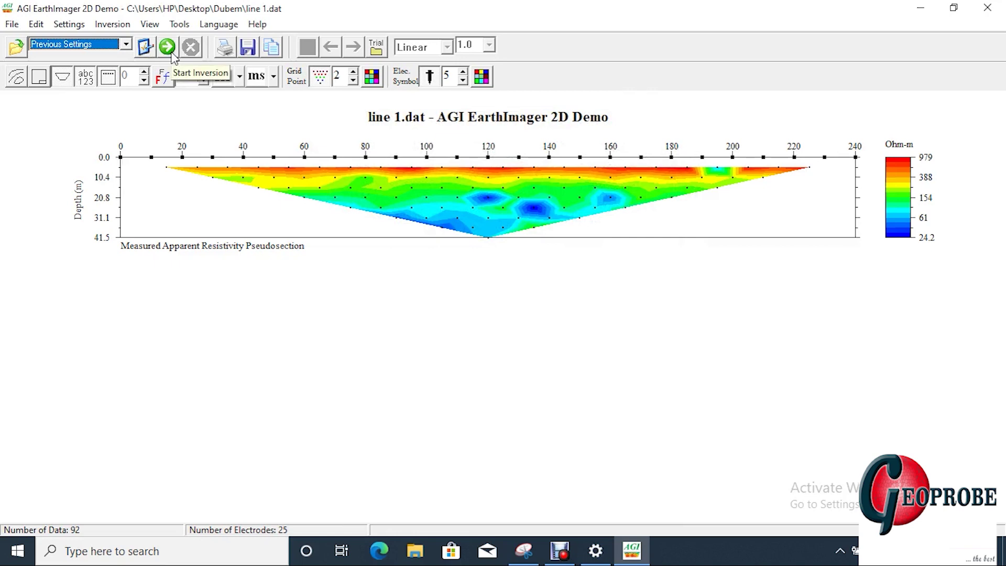
Step: Start inverting line 1 and confirm removal of the 32 flagged data points
click(112, 24)
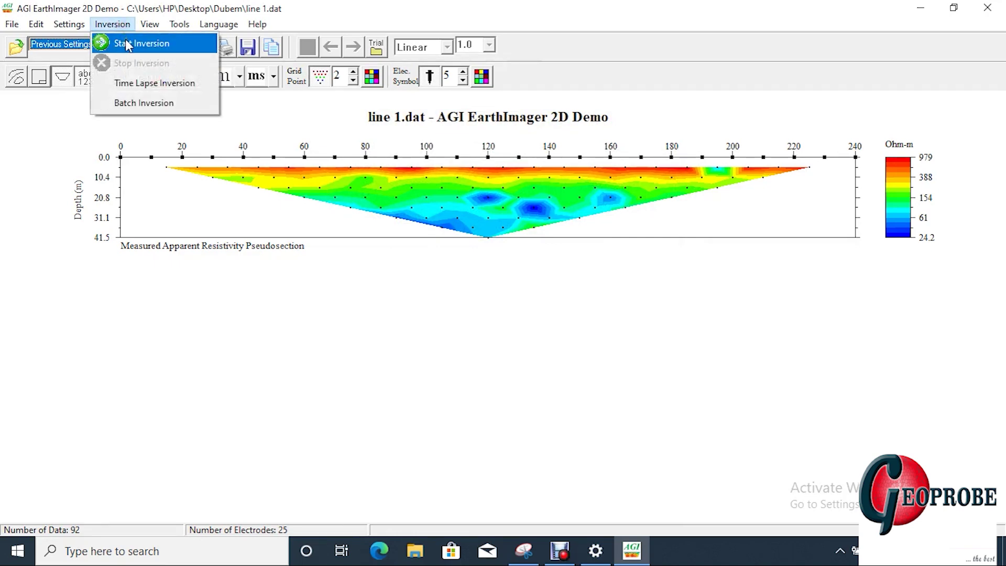
click(127, 46)
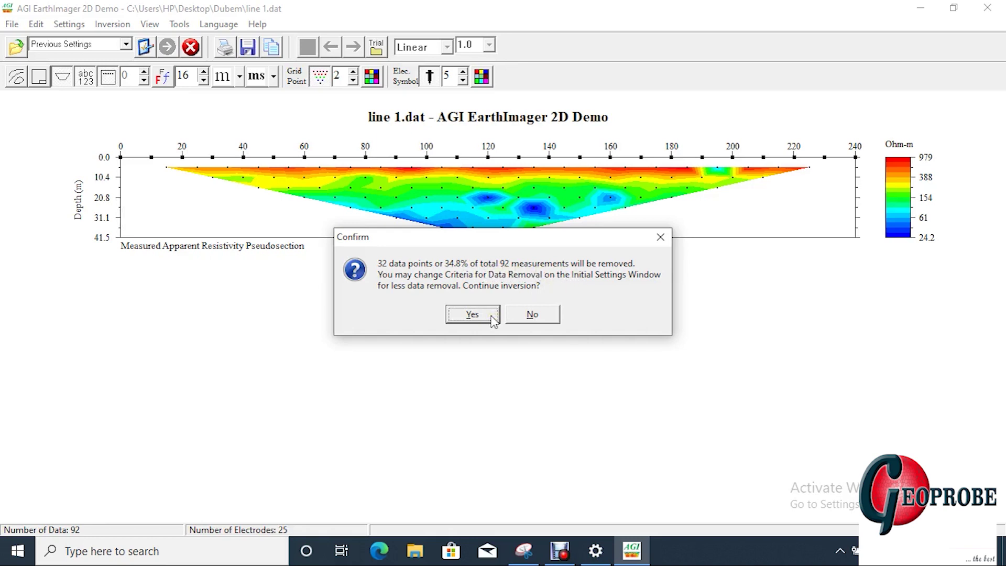
click(491, 317)
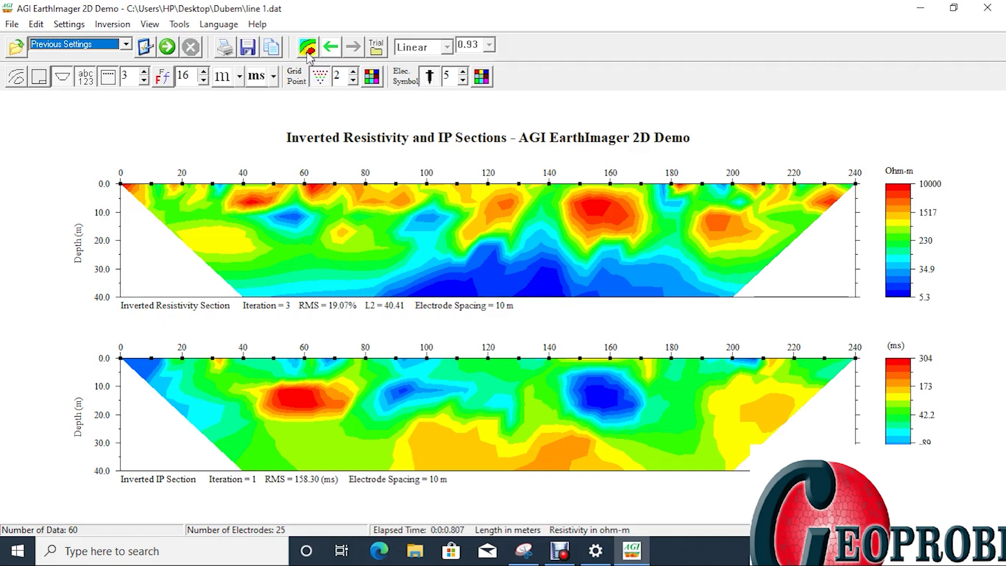
Step: After the inversion finishes, open the Color and Contour Properties for the sections
click(308, 52)
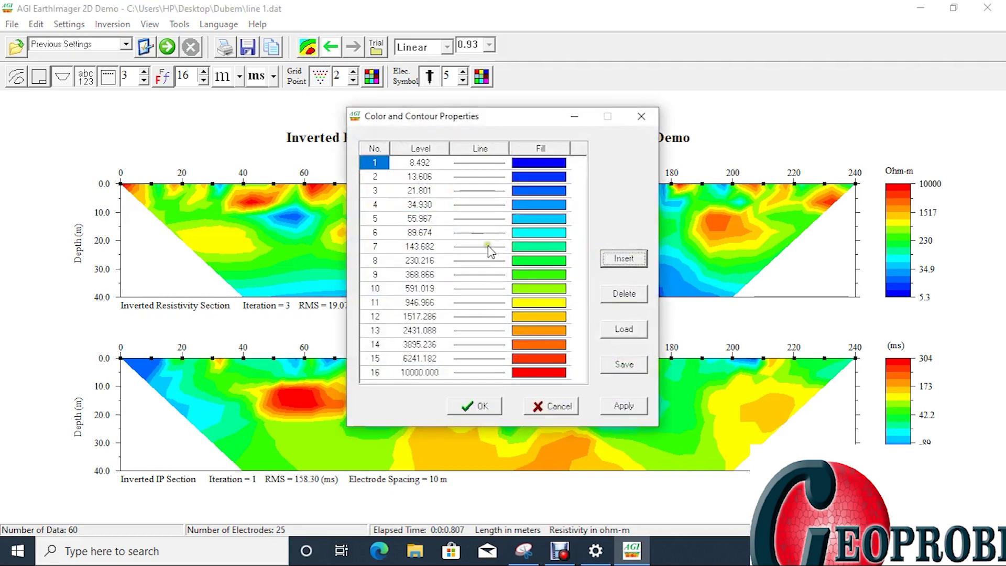
Step: Insert contour levels at the top and before 591.019, try applying, then discard the changes
click(376, 177)
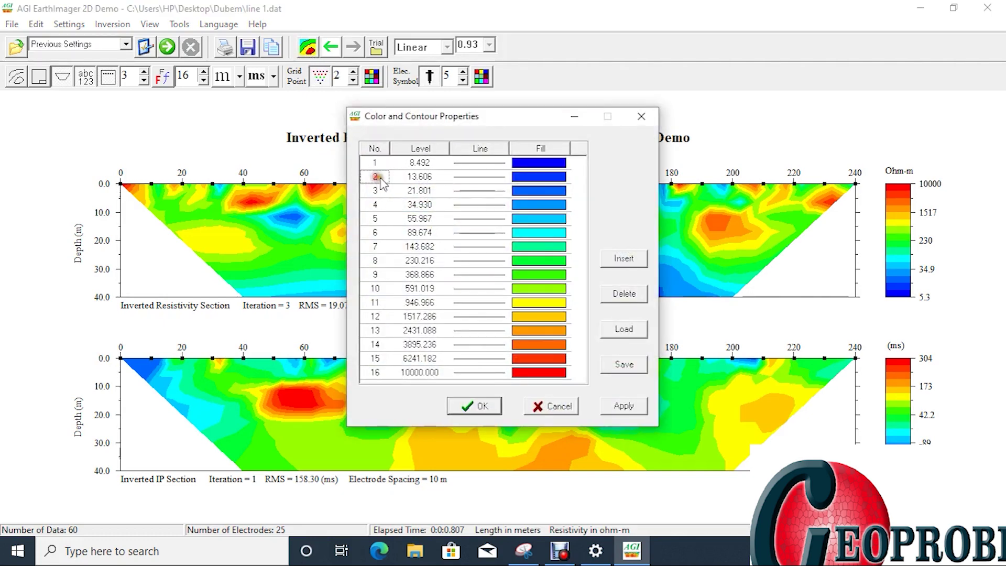
click(383, 163)
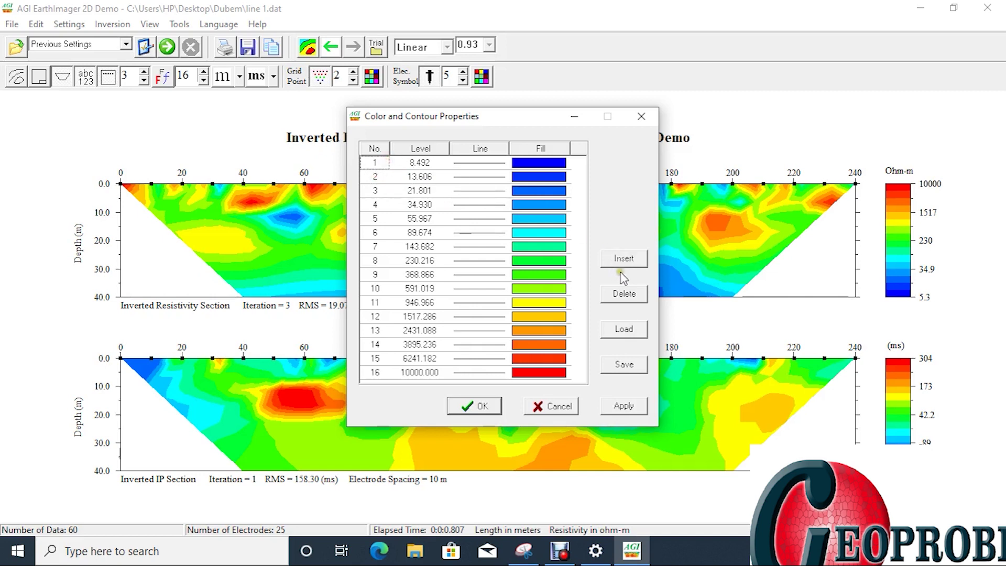
click(621, 265)
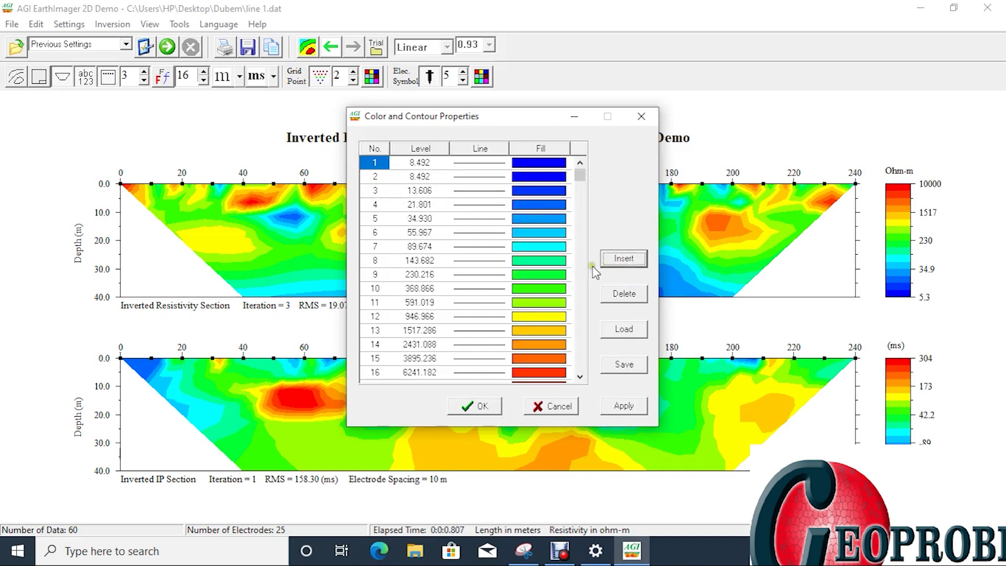
click(442, 303)
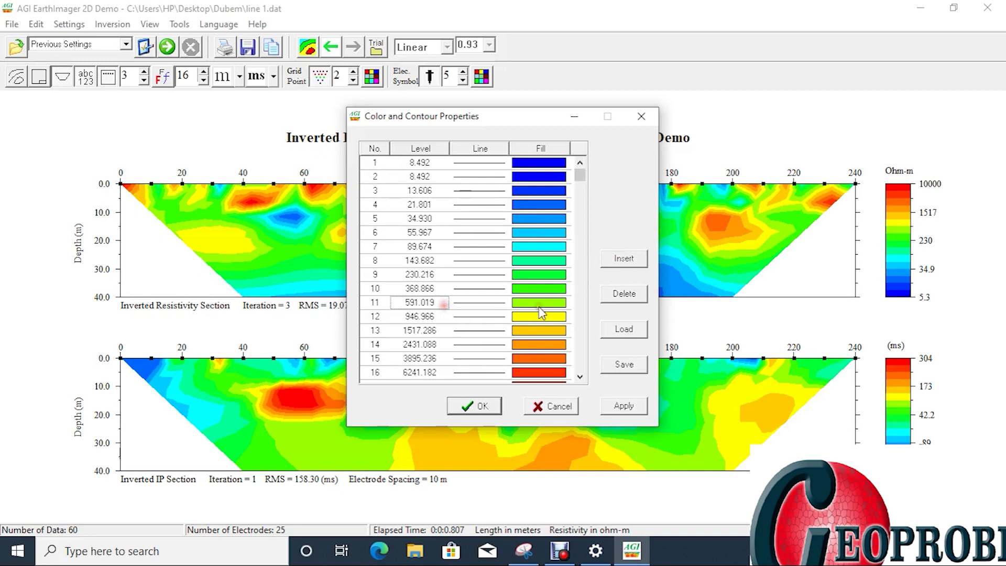
click(621, 260)
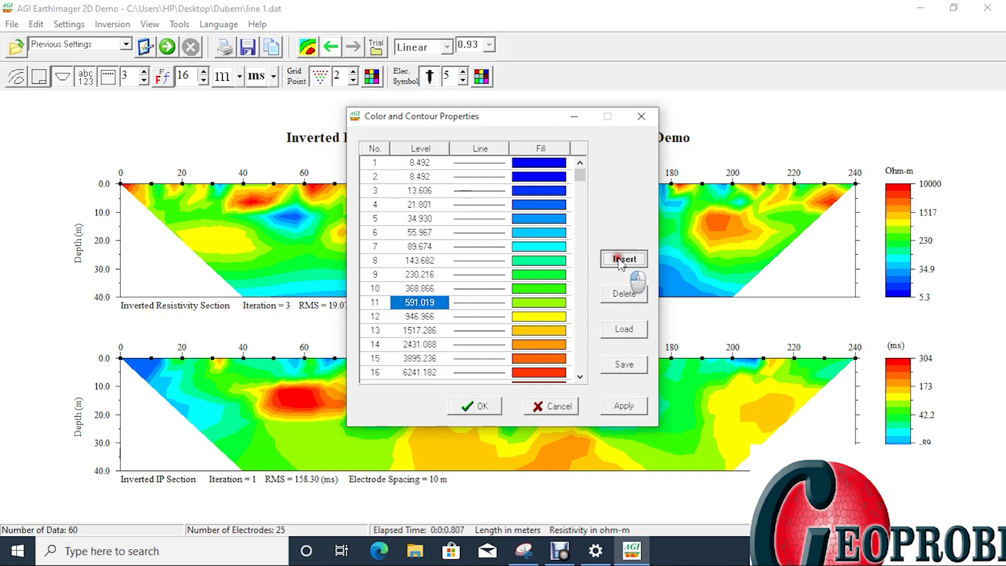
click(628, 411)
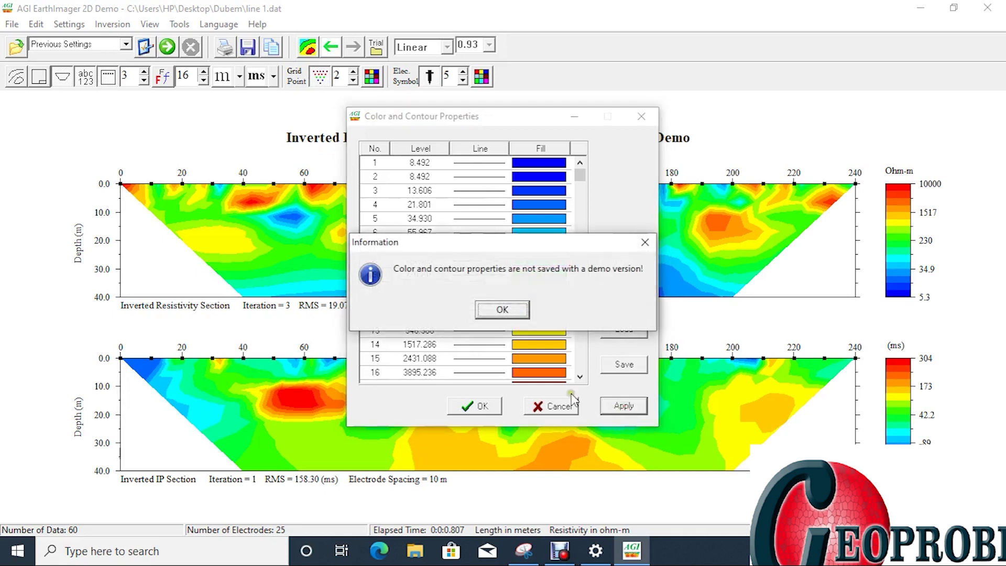
click(513, 309)
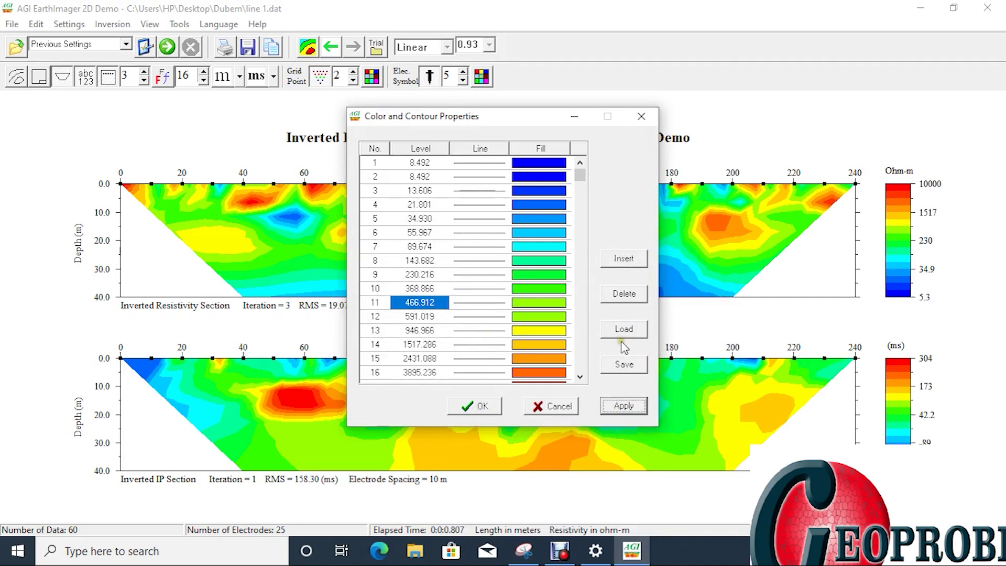
click(554, 412)
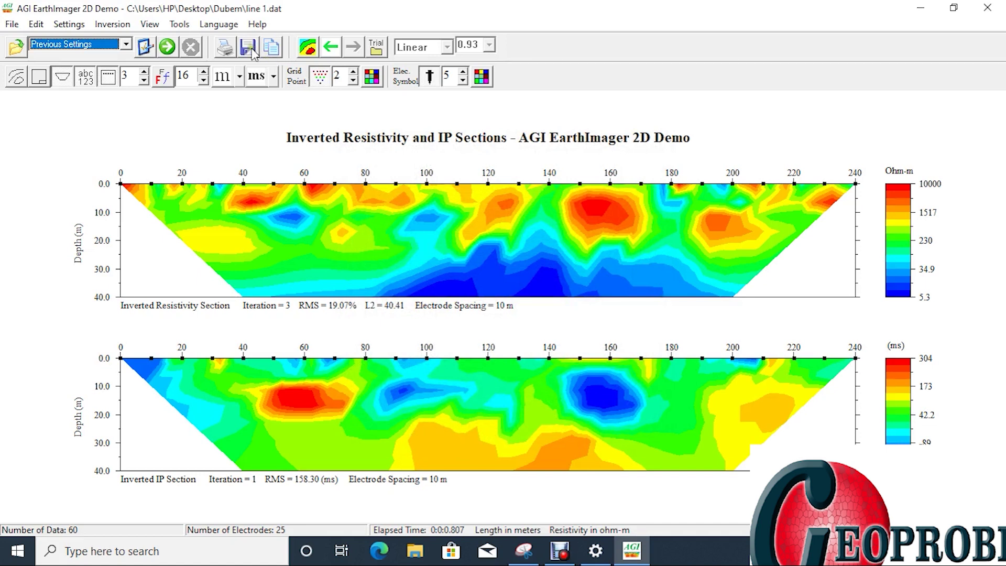
Step: Turn on the Show Data Grid Points display on the sections
click(323, 81)
click(325, 82)
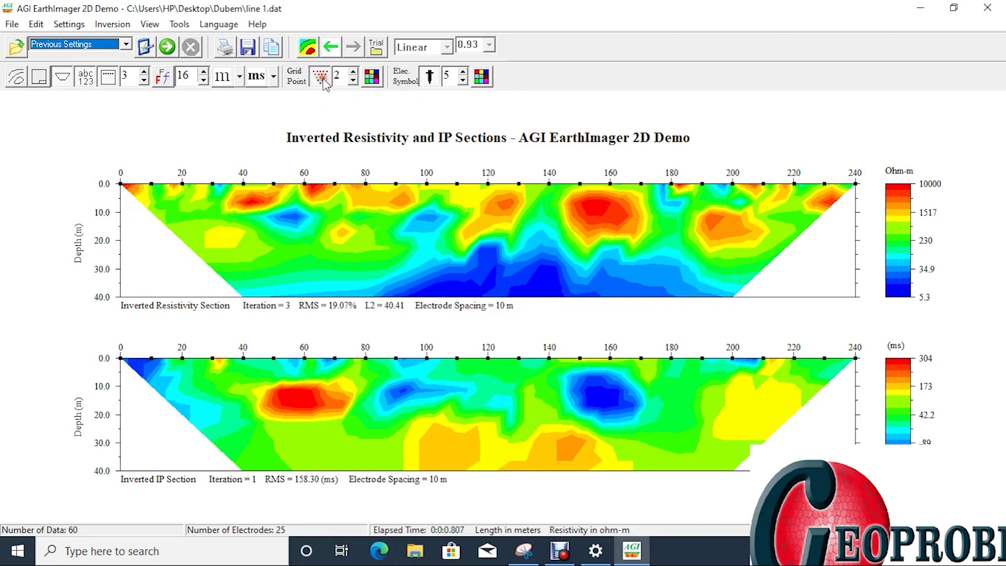
click(321, 79)
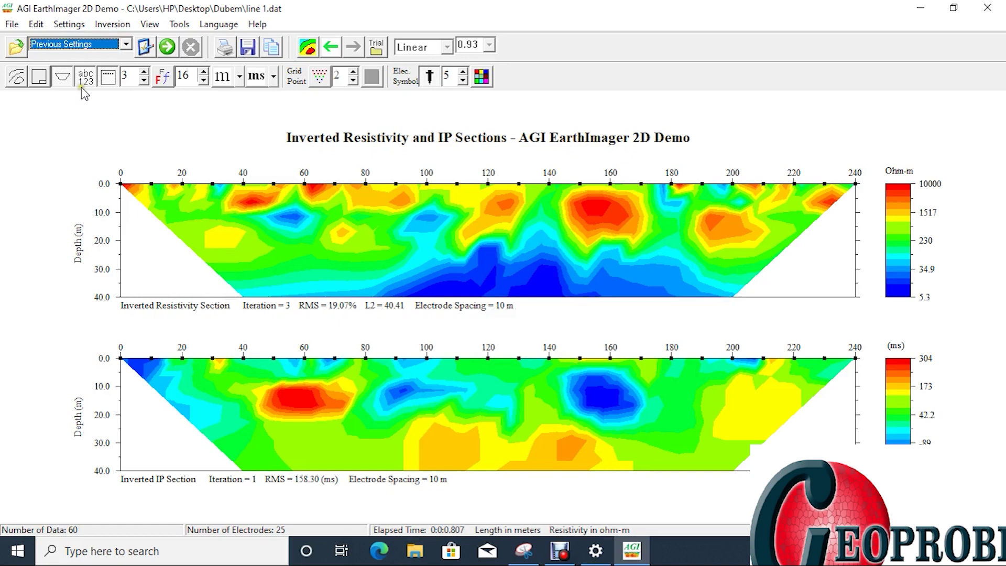
Step: View and close the About information, then launch Snipping Tool by searching 'snip'
click(247, 48)
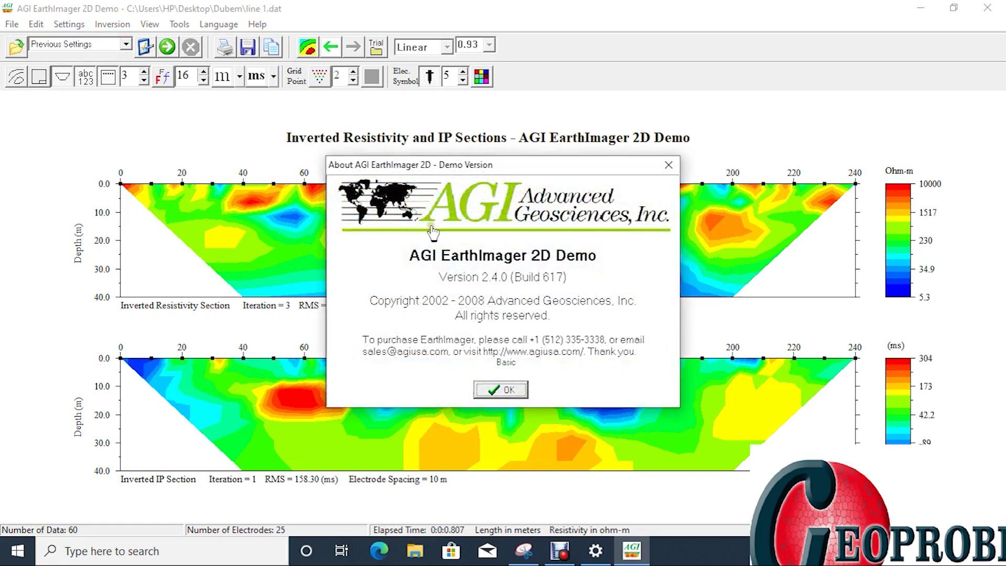
click(490, 390)
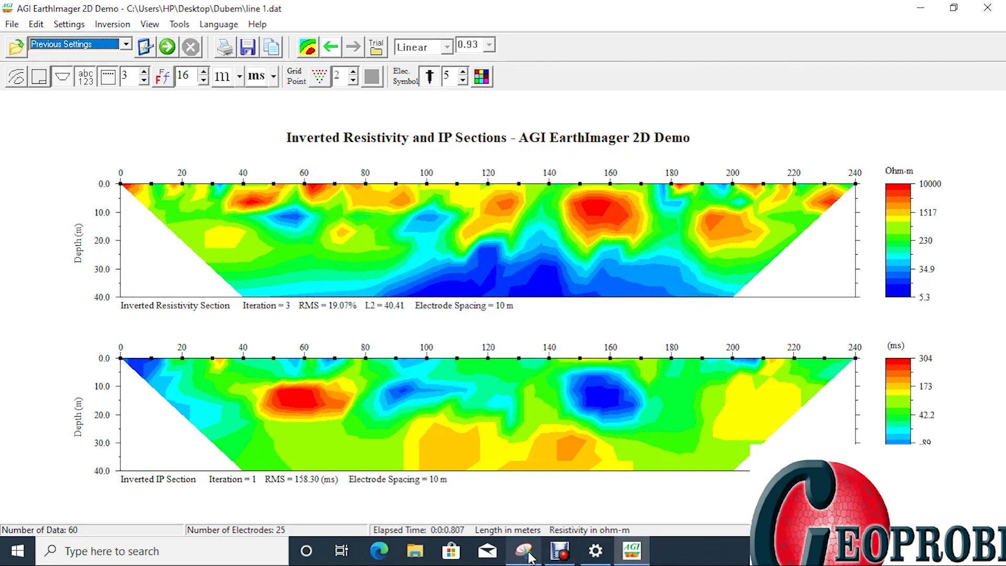
click(236, 551)
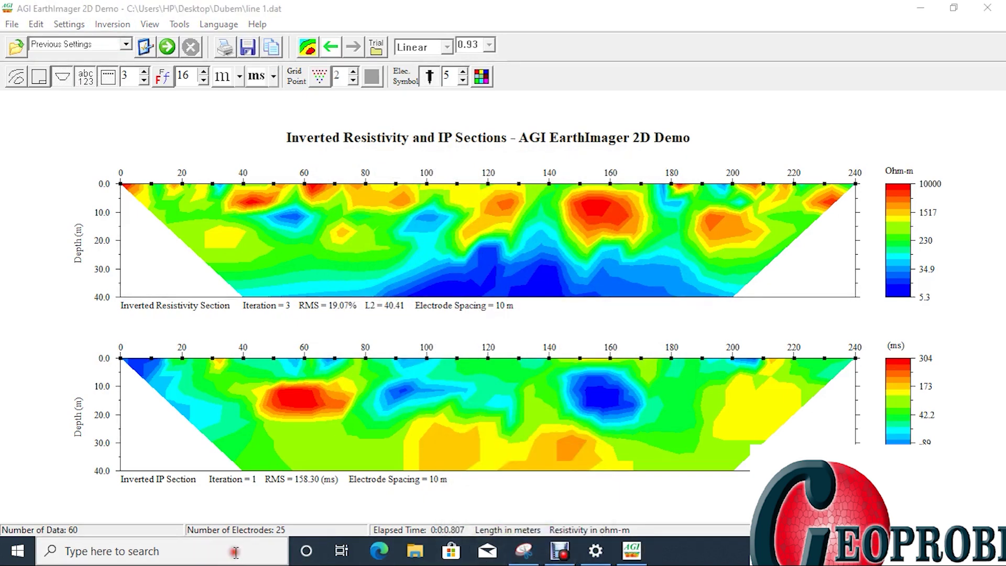
text(snip)
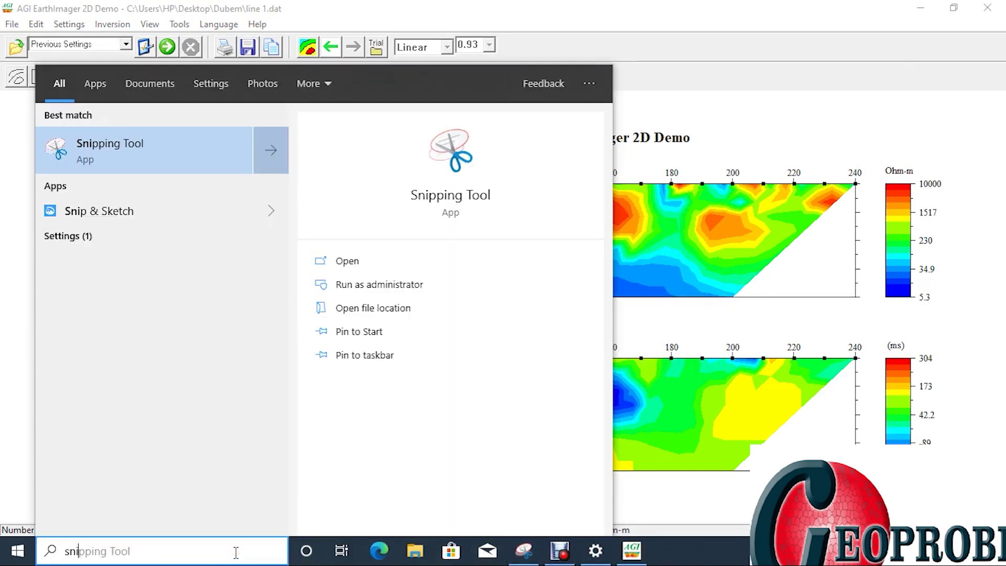
click(237, 152)
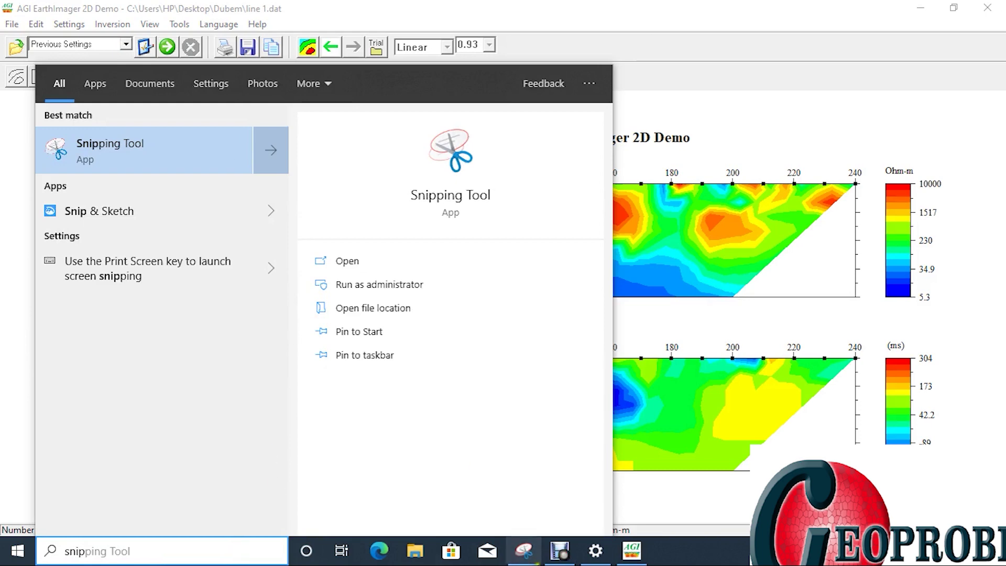
click(526, 551)
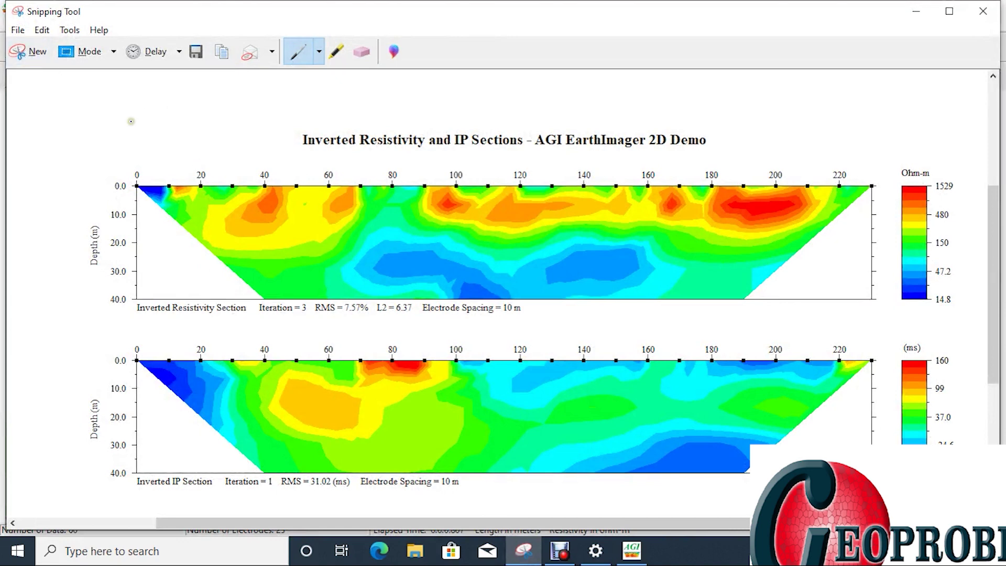
Step: Relaunch Snipping Tool from a 'snip' search and pin it to the taskbar
click(982, 11)
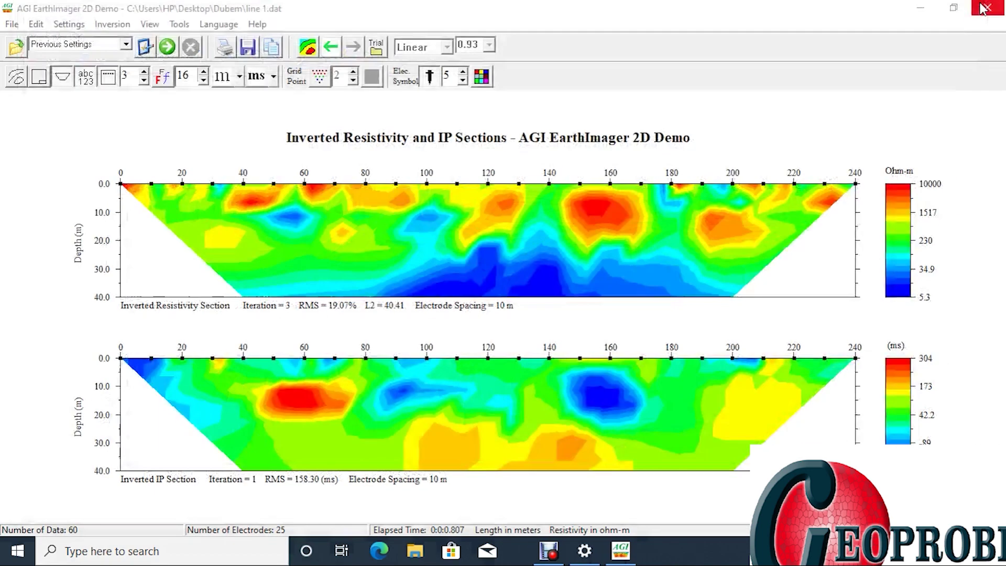
click(107, 549)
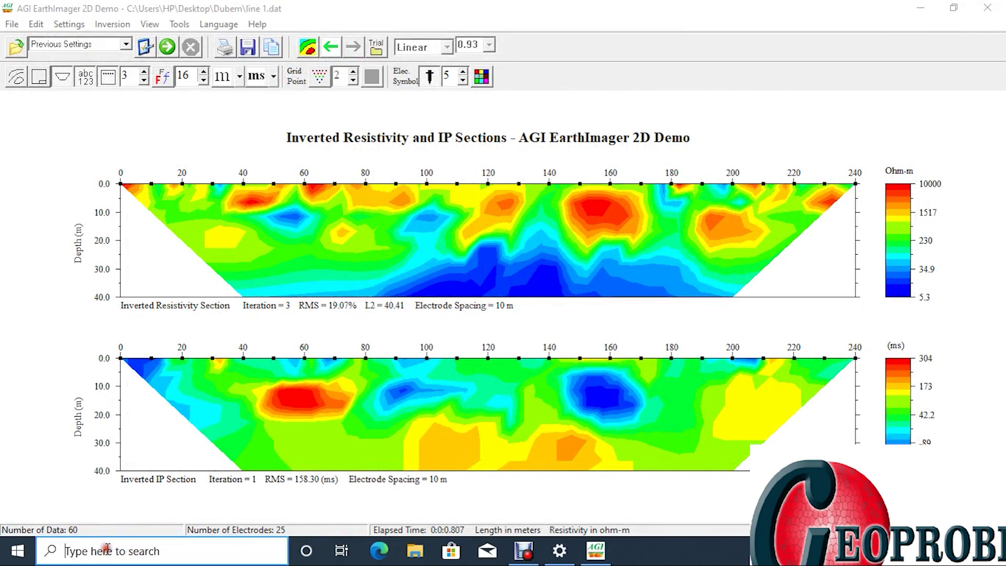
text(snip)
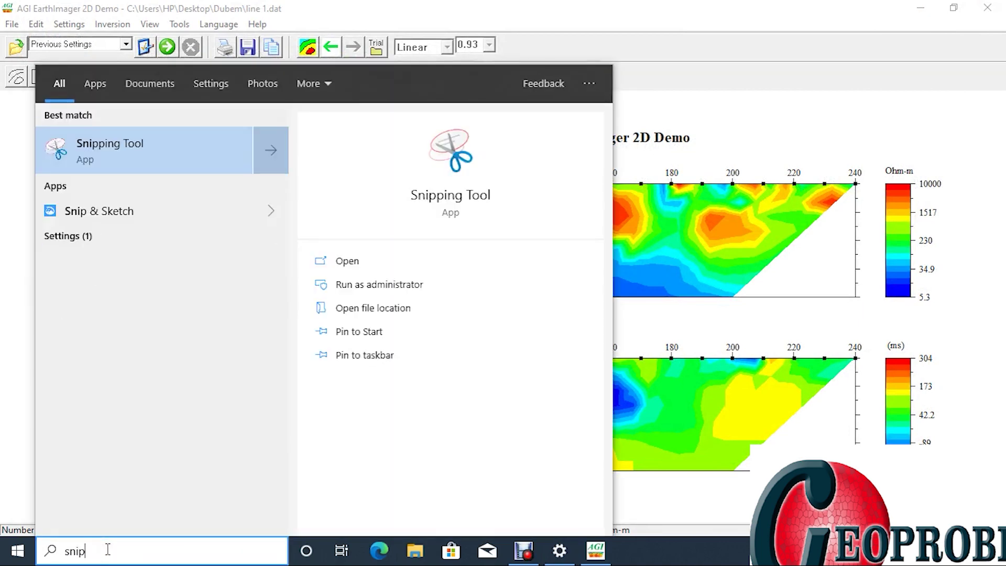
click(195, 152)
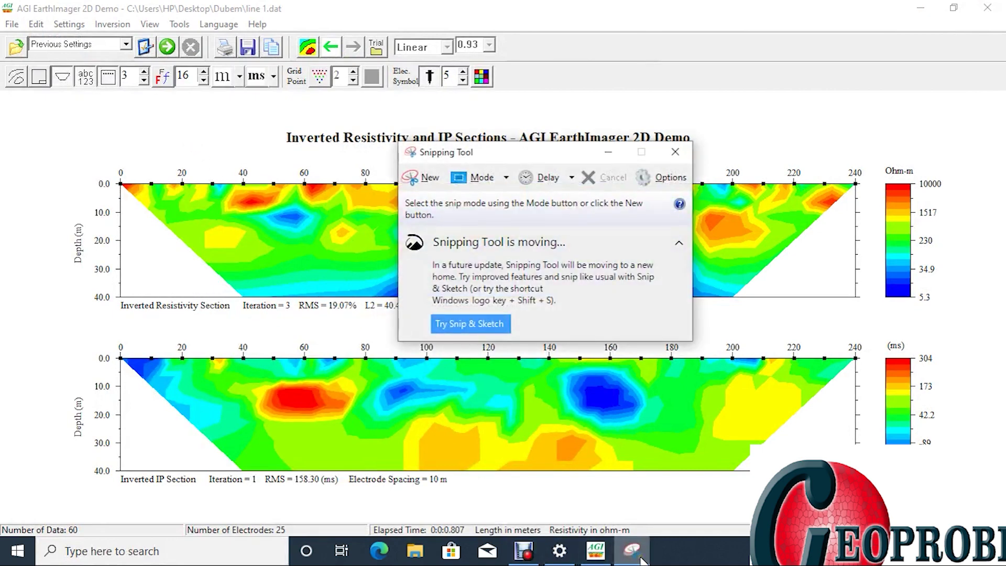
click(642, 561)
click(642, 560)
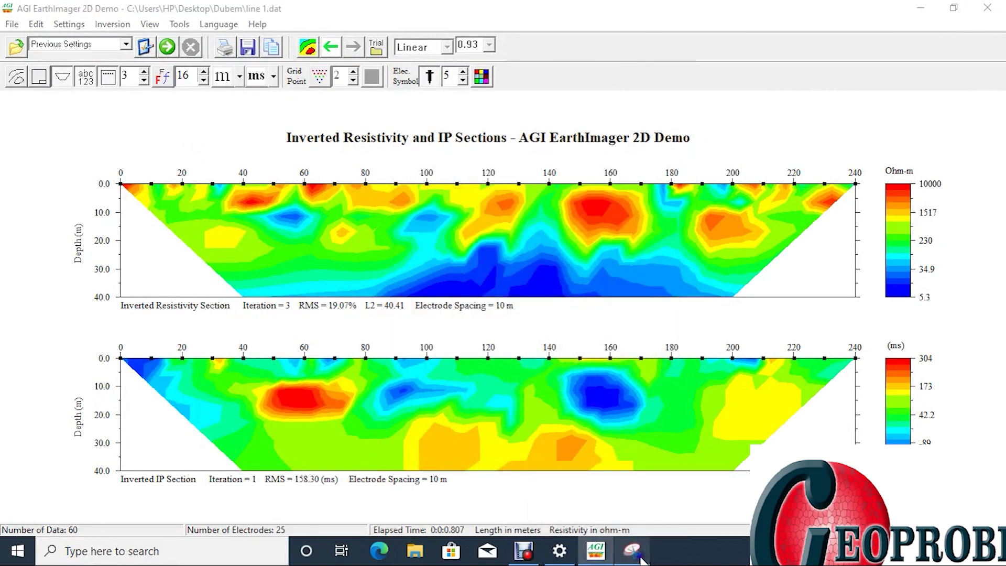
right_click(636, 556)
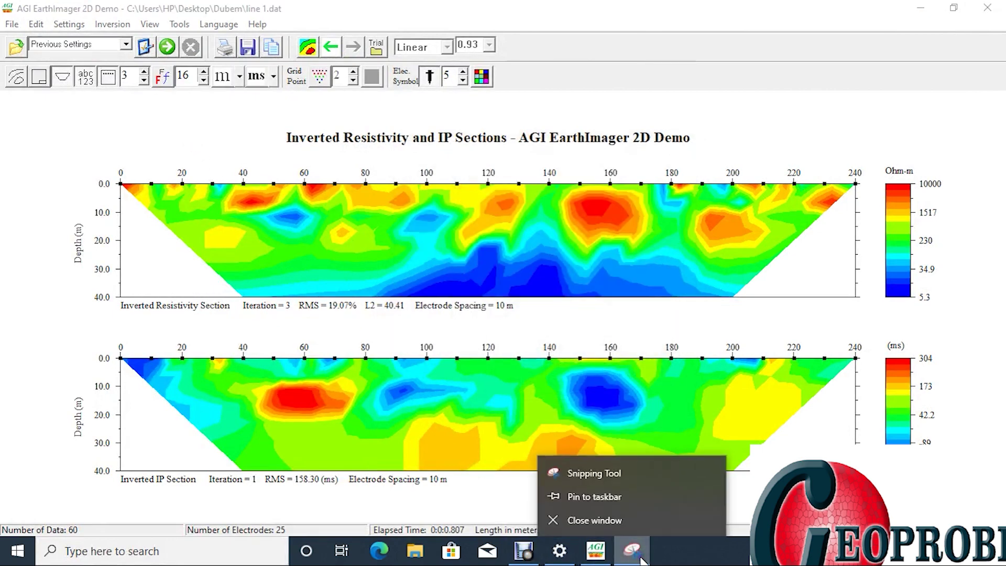
click(585, 497)
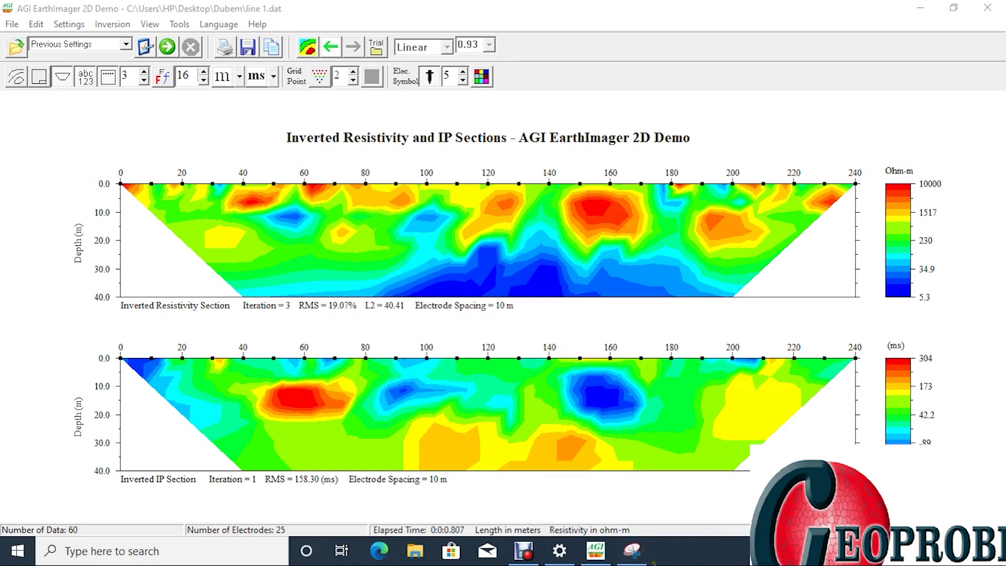
mouse_move(647, 556)
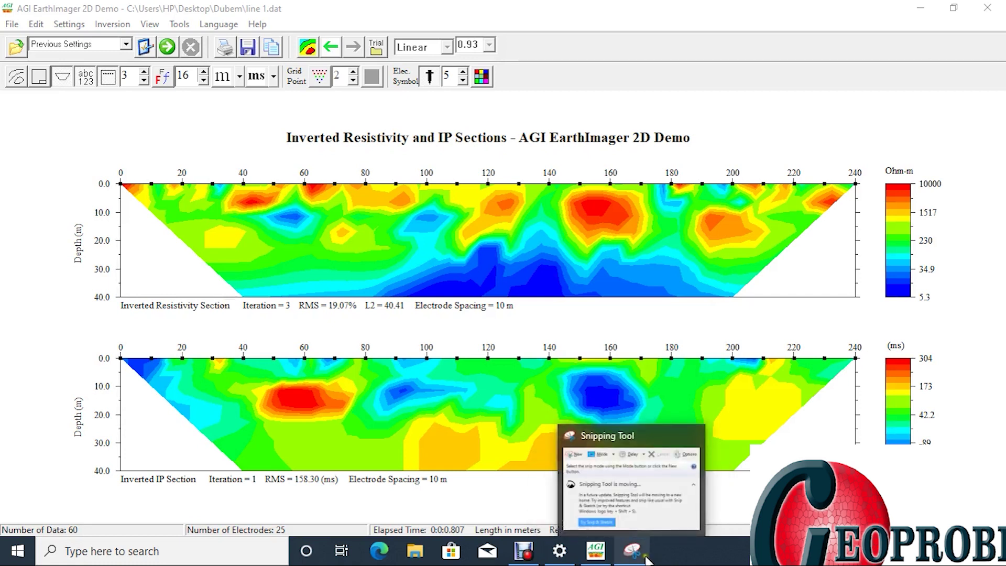
click(638, 520)
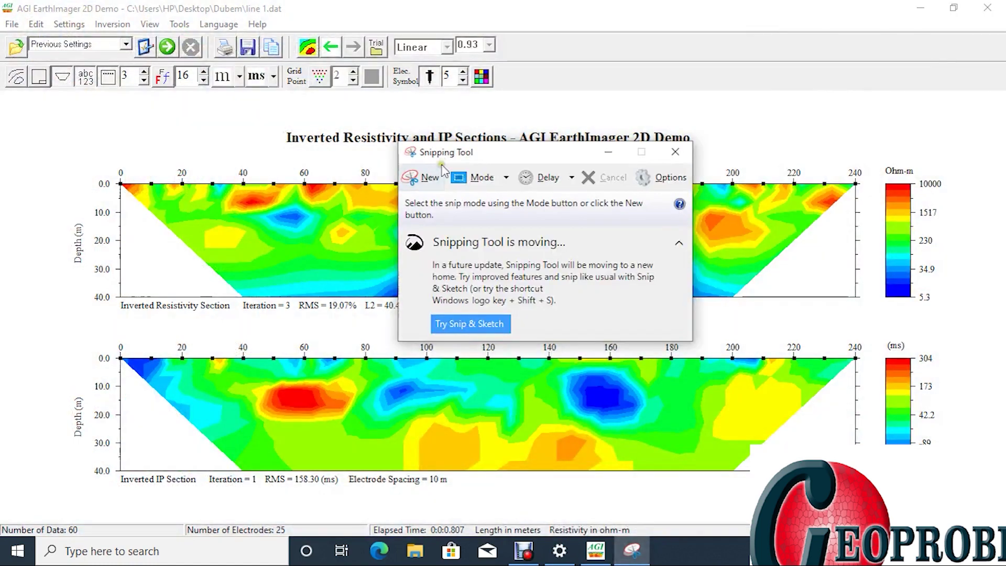
Step: Snip both inverted sections with their colour scales and bring up Save Snip
click(431, 181)
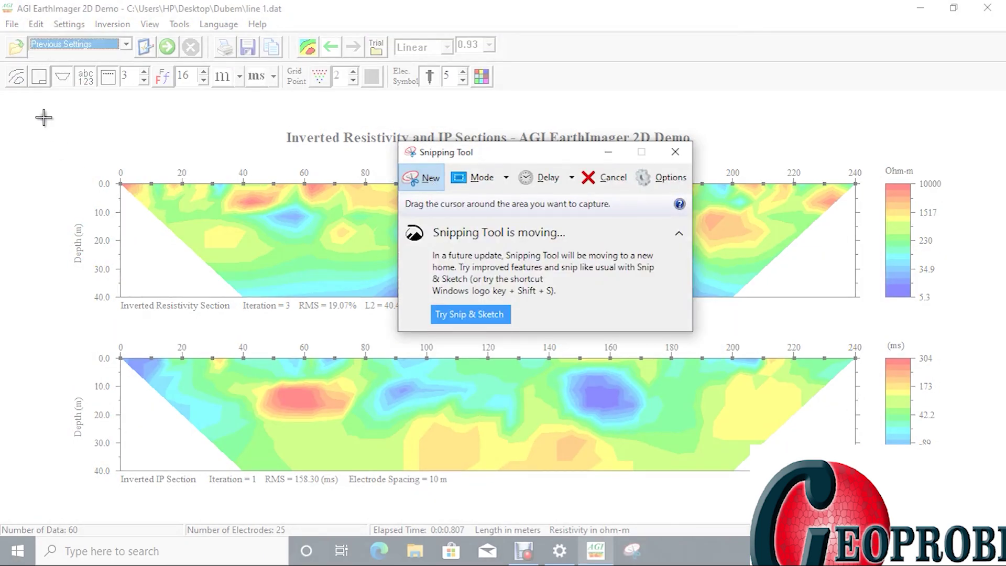
drag(41, 115, 1003, 536)
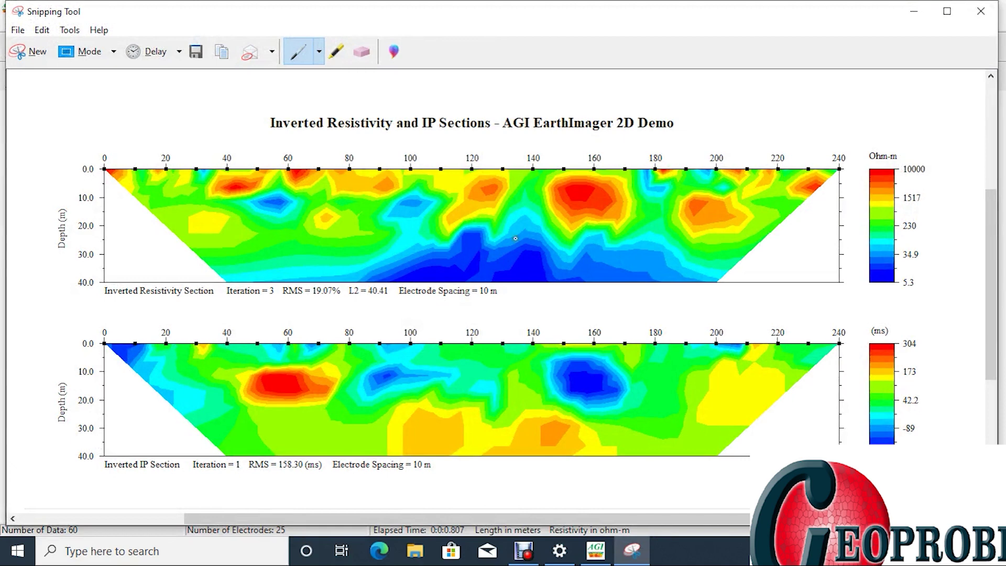
click(196, 51)
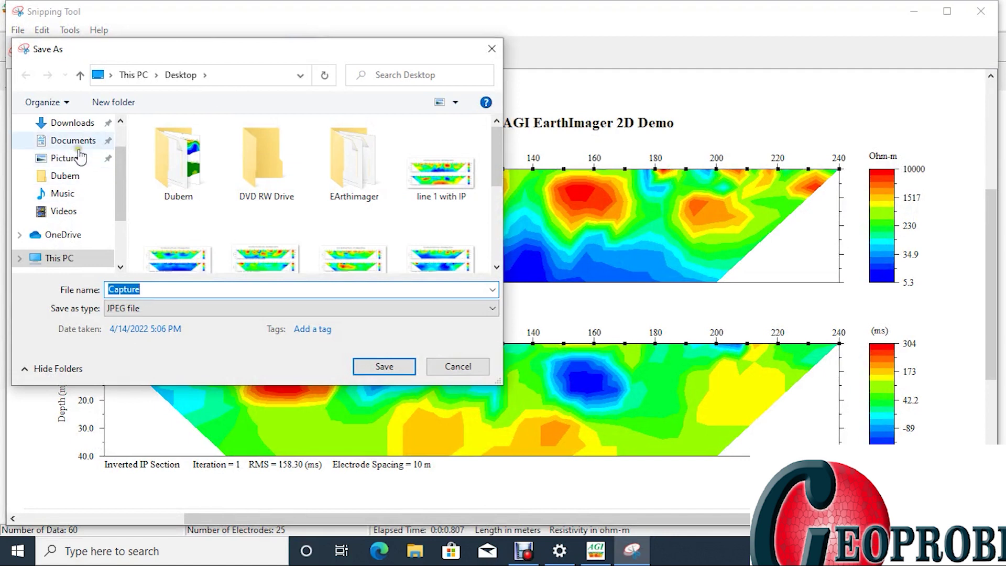
Step: In Save As, make a new Desktop folder named 'tutorial earthimager' and go into it
scroll(122, 138, up, 3)
click(105, 152)
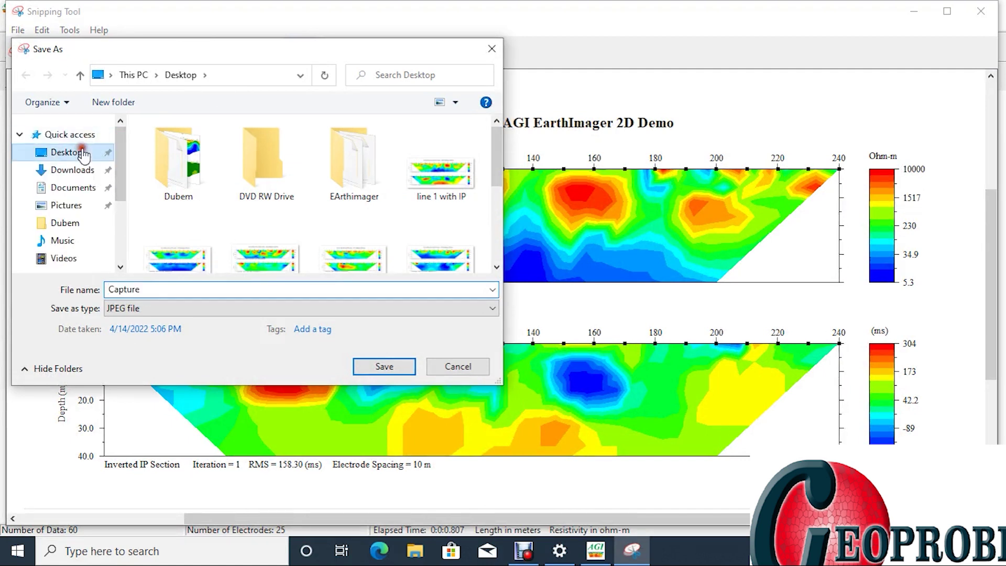
double_click(130, 289)
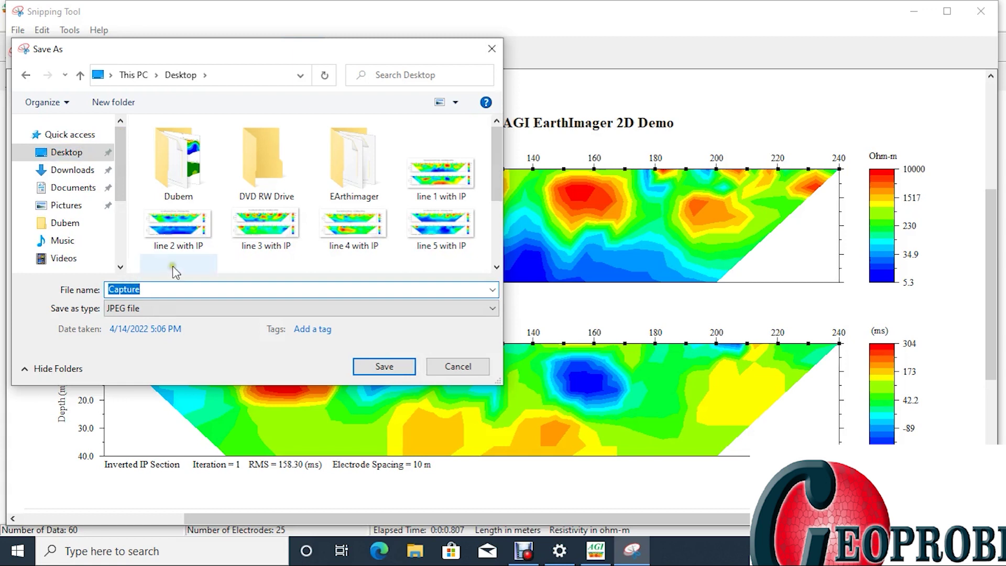
right_click(227, 260)
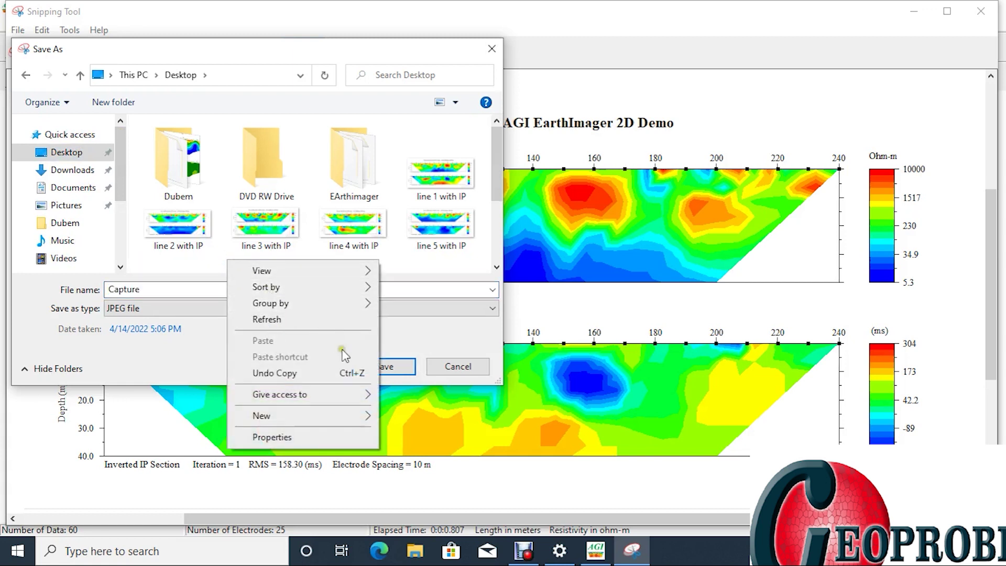
mouse_move(356, 418)
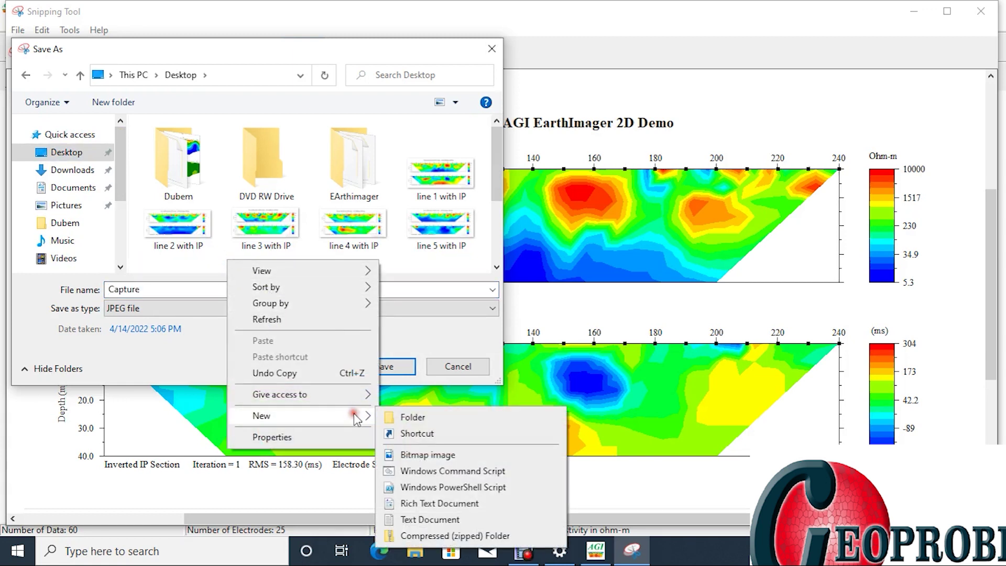
click(398, 415)
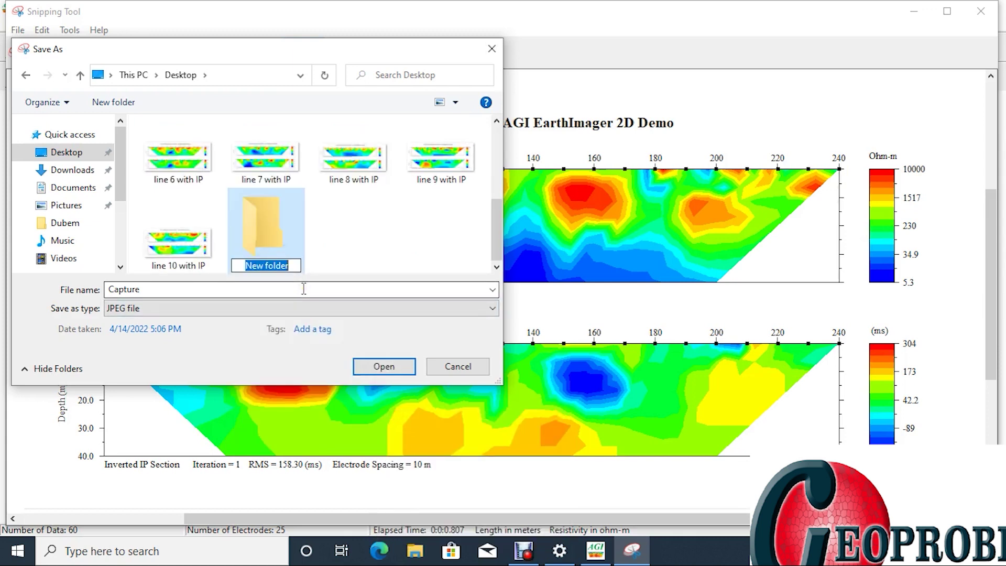
text(tut)
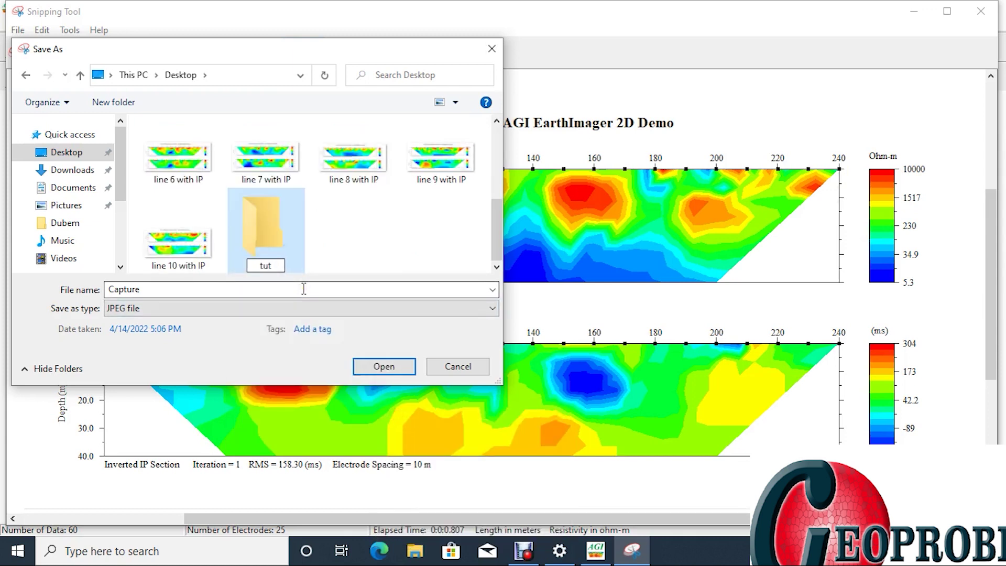
text(orial earthim)
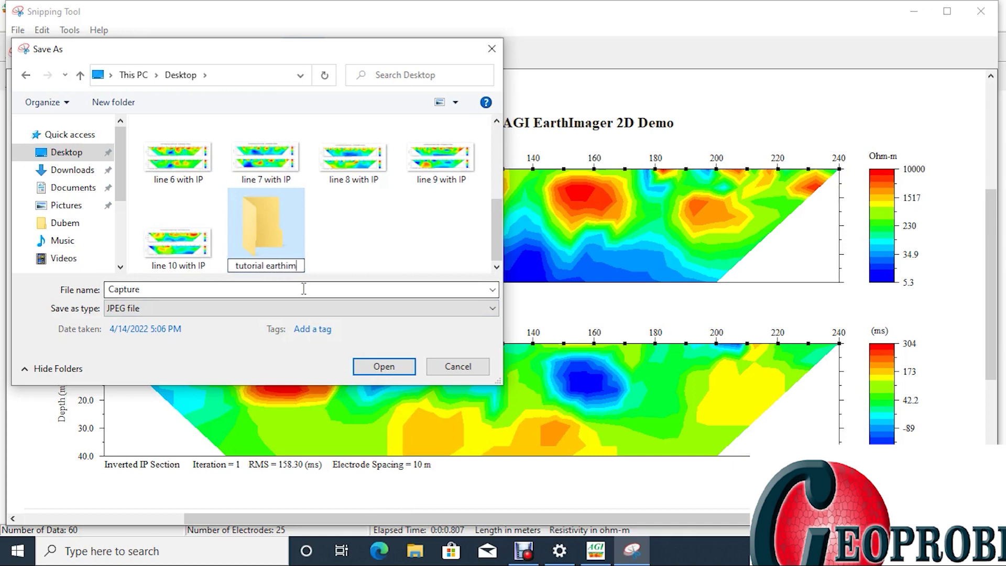
text(ager)
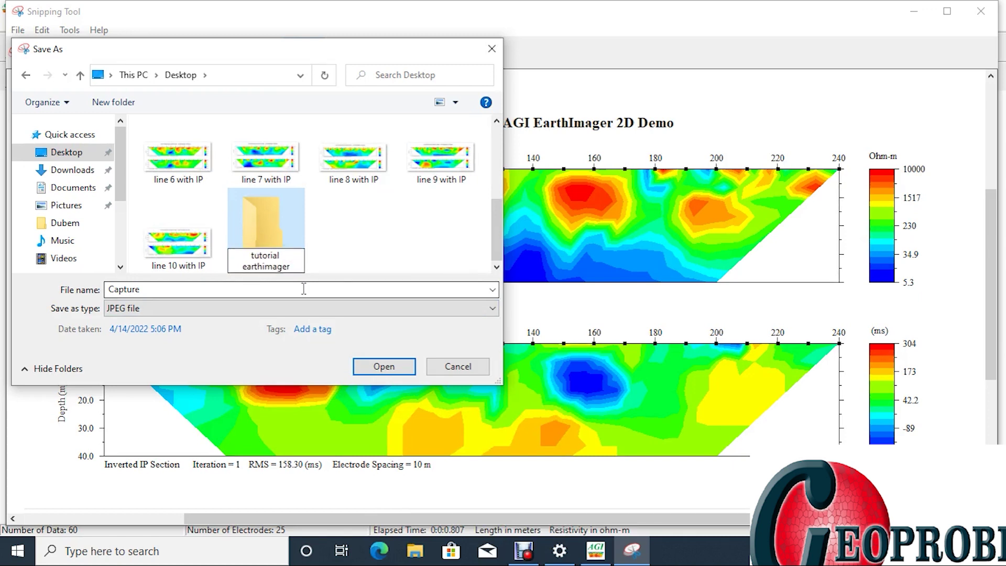
click(139, 289)
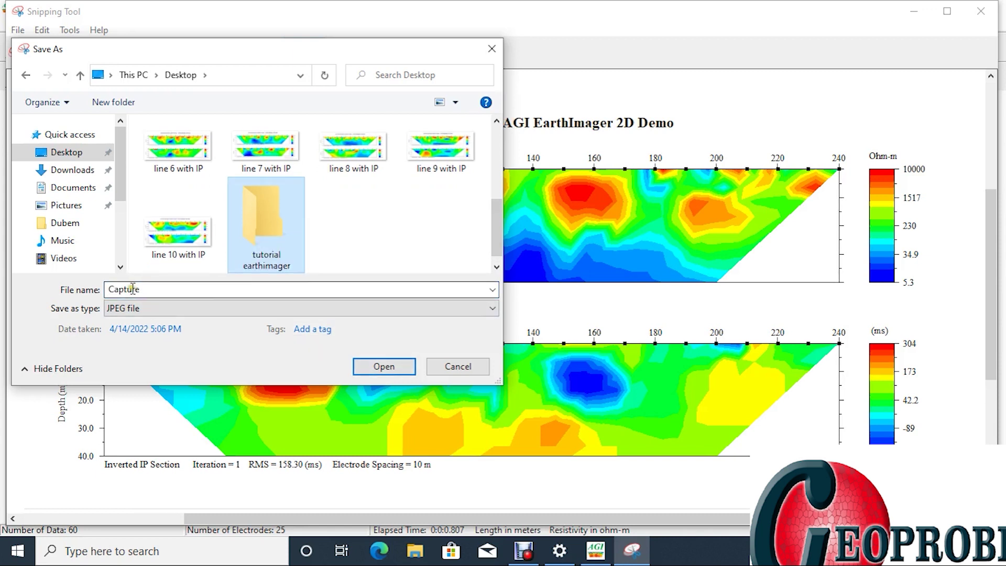
double_click(273, 220)
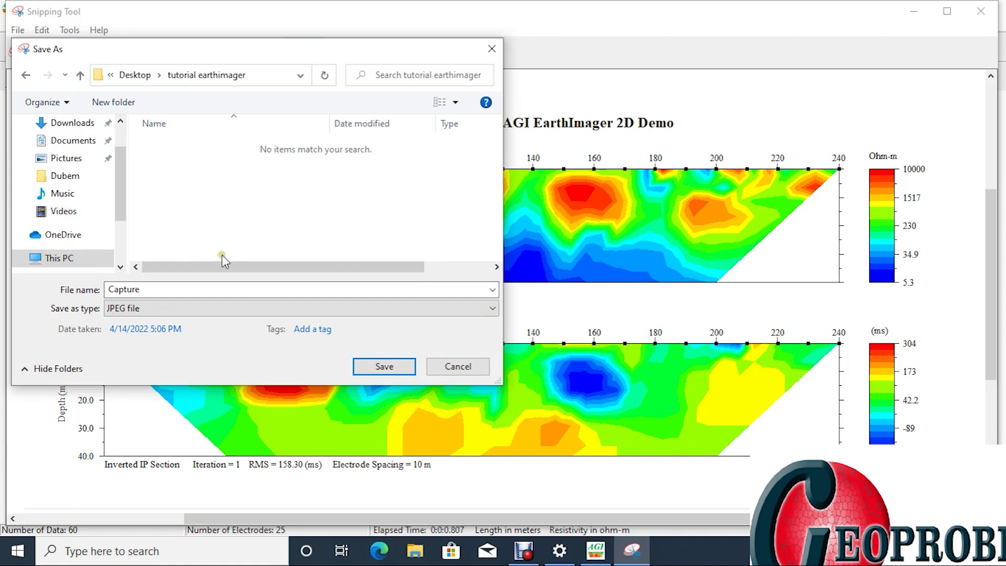
Step: Save the snip as a JPEG file named 'line i pseudosection'
double_click(118, 285)
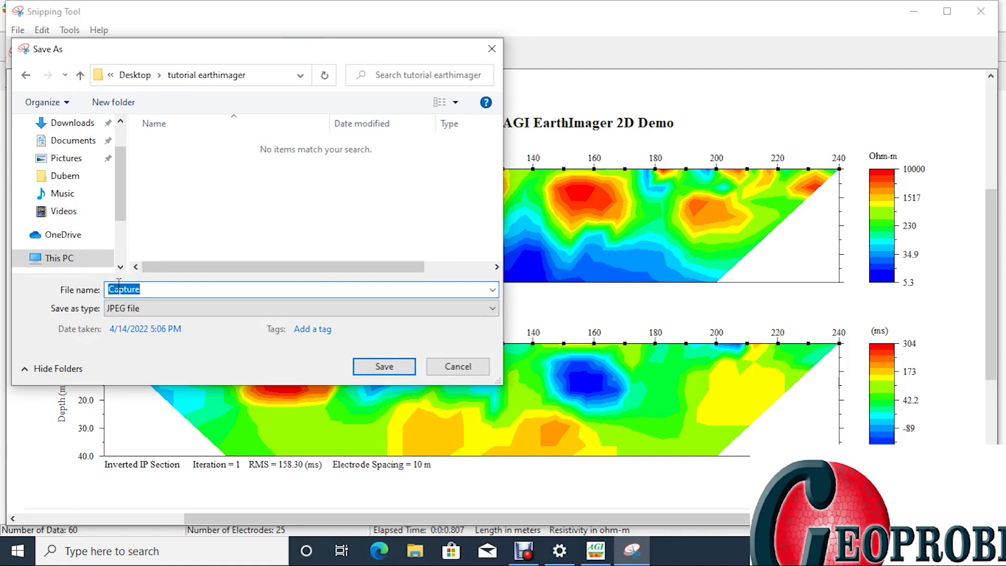
text(line i pseudosection)
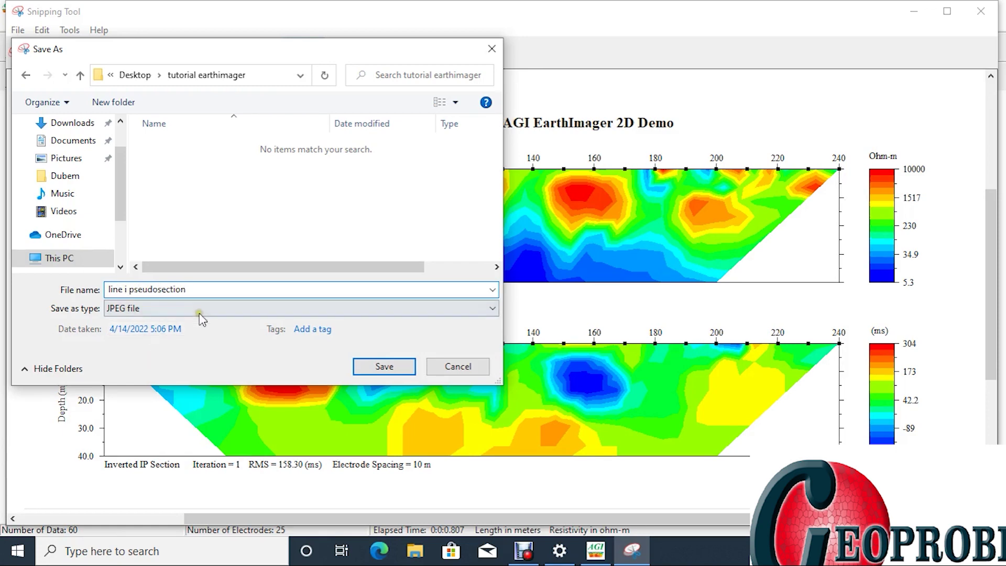
click(382, 372)
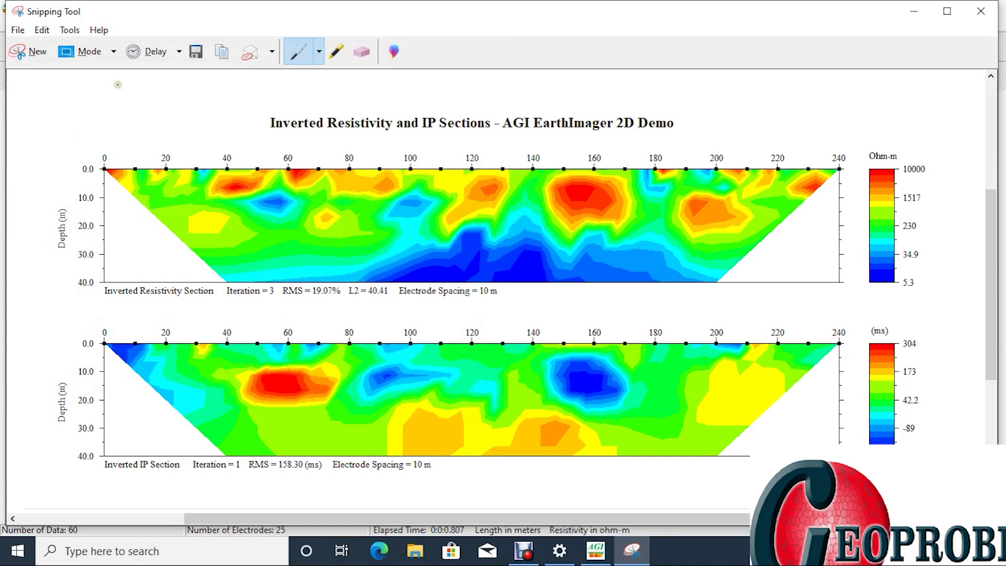
Step: Use File > Save STG Data to save 'line 1 STG' into Desktop\tutorial earthimager
click(913, 15)
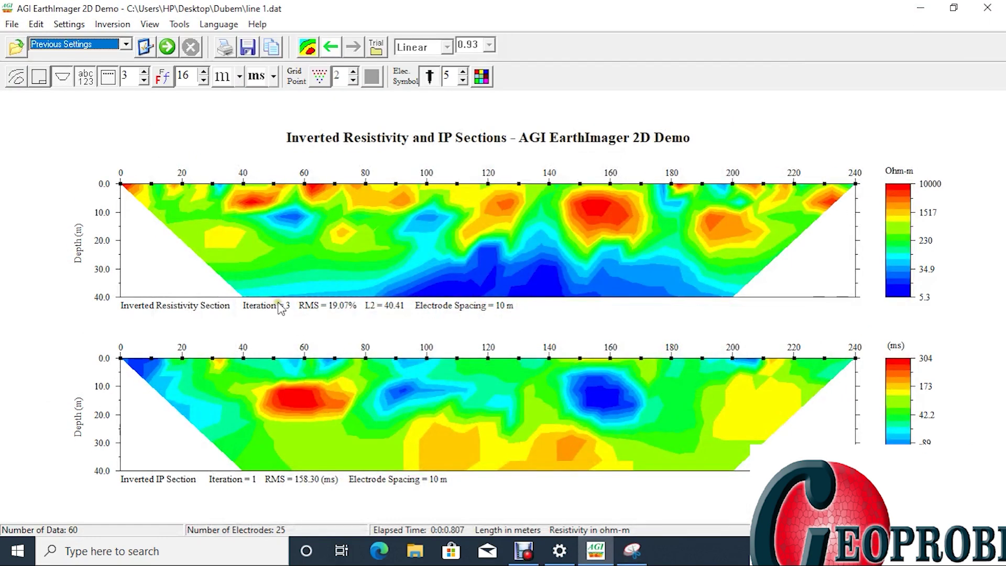
click(13, 25)
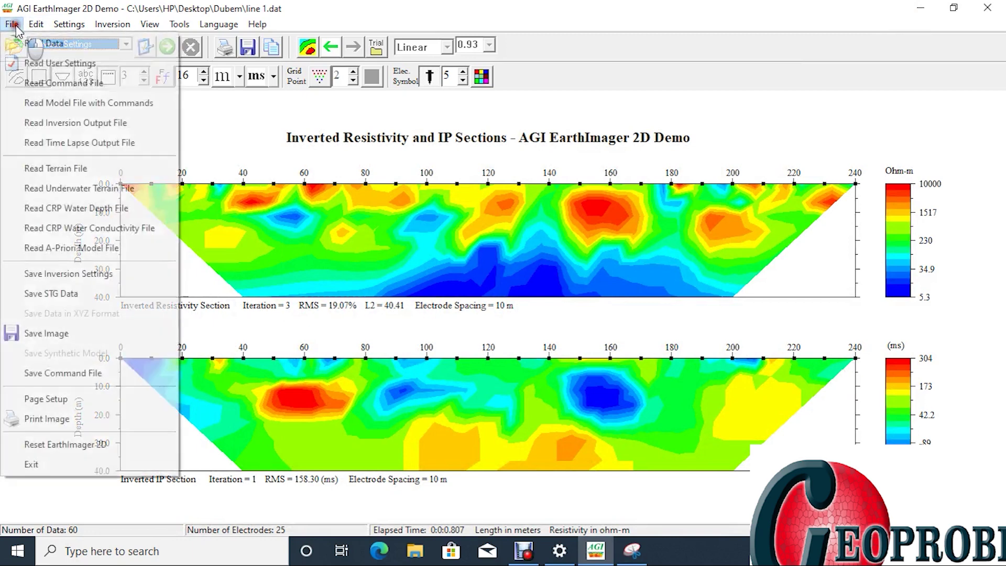
click(73, 297)
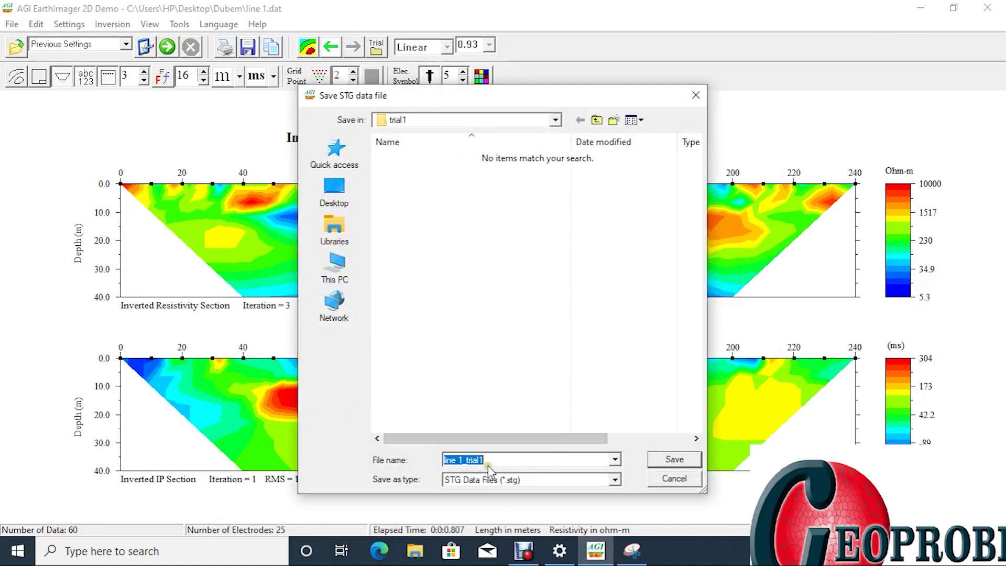
click(338, 204)
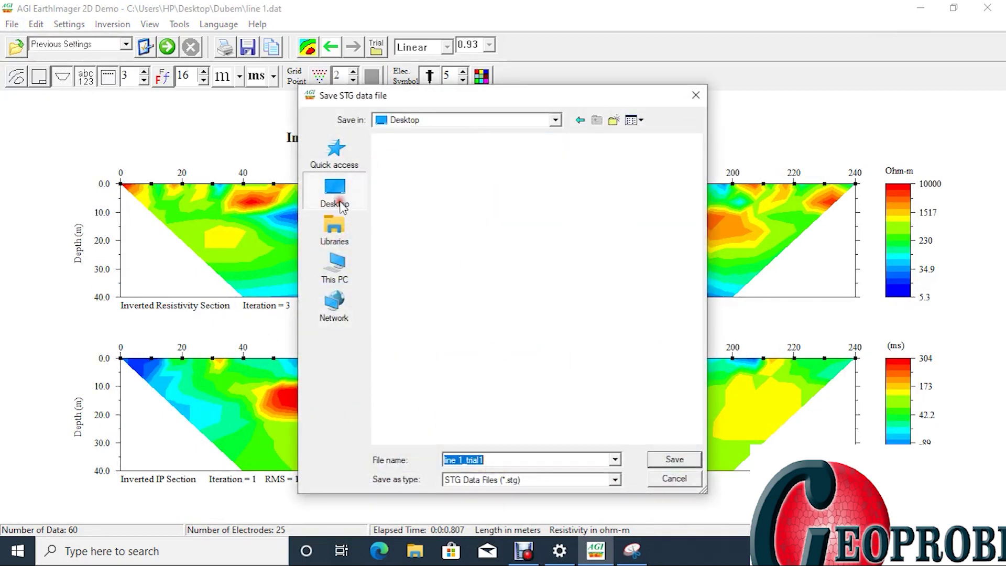
click(422, 425)
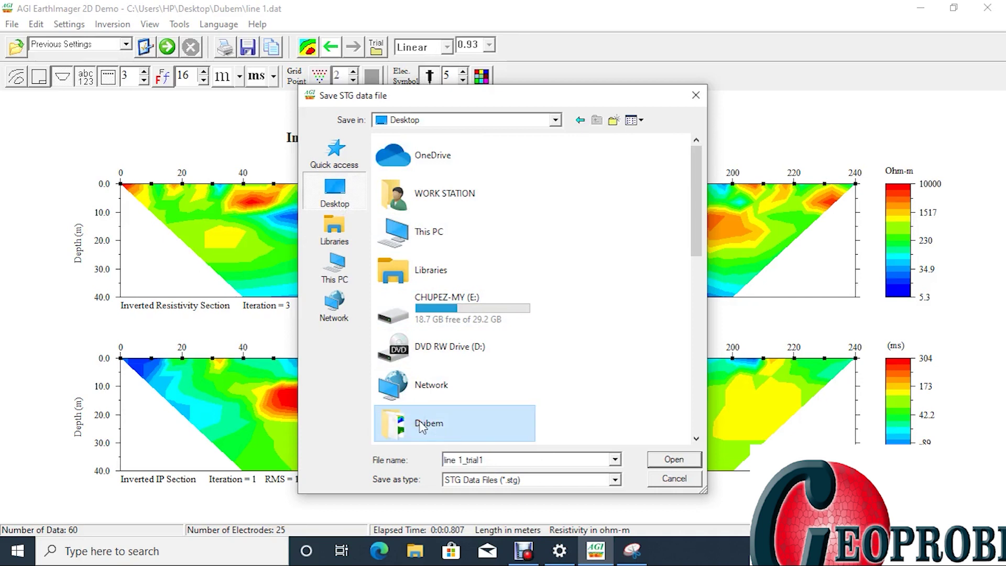
scroll(422, 426, down, 4)
click(422, 425)
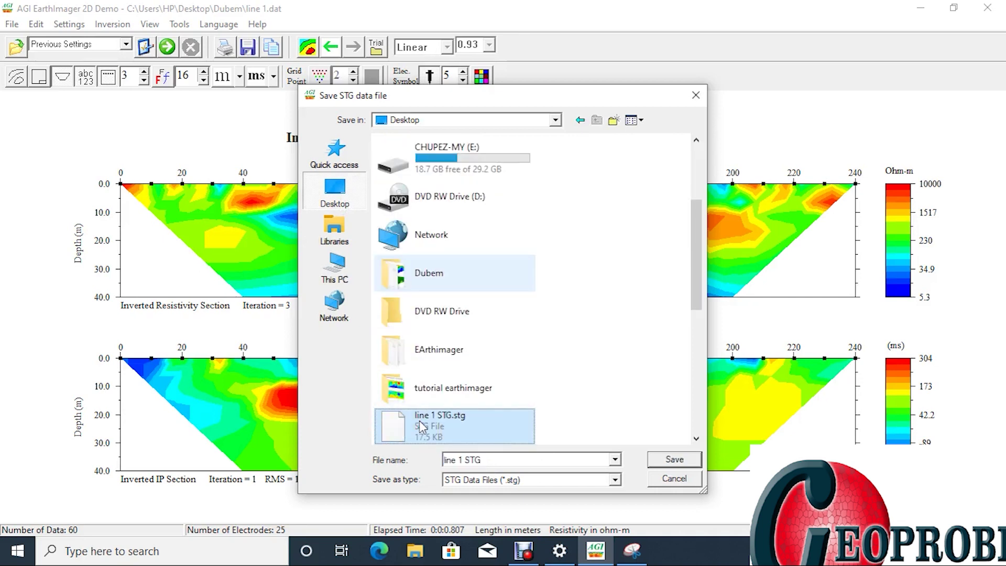
double_click(456, 390)
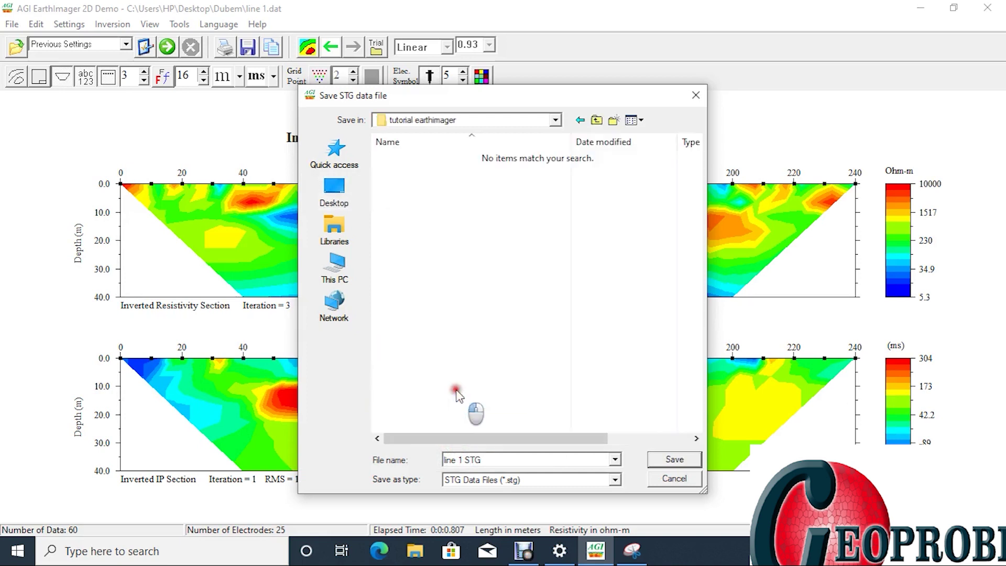
double_click(496, 461)
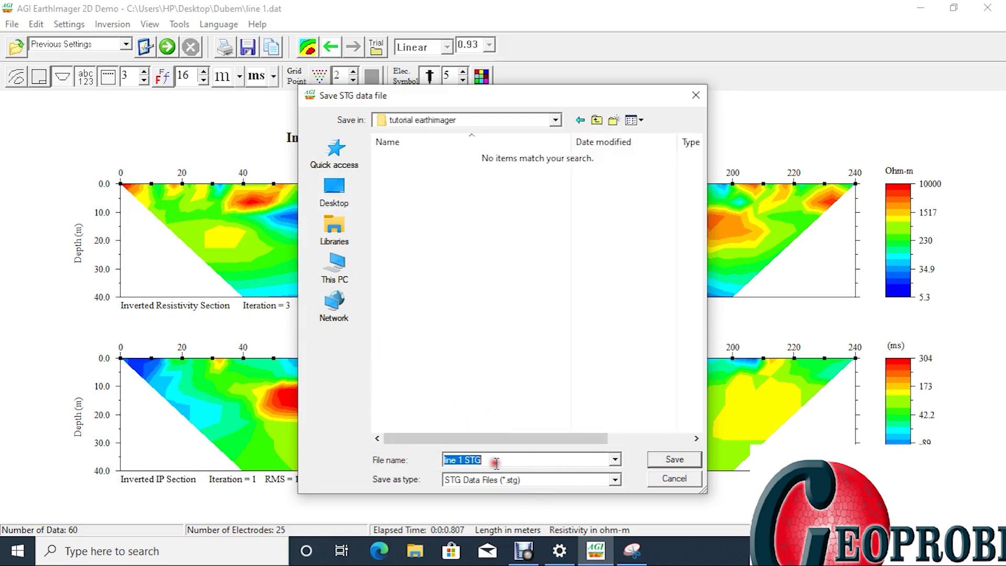
click(675, 459)
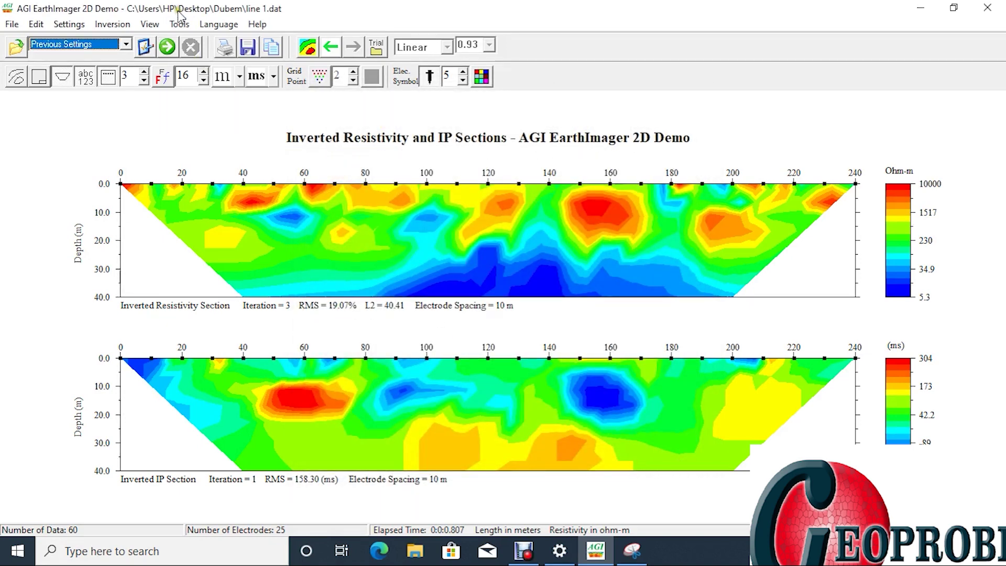
Step: Display View > IP Images > IP Raw Data, the apparent chargeability pseudosection (2.0–544 ms)
click(179, 25)
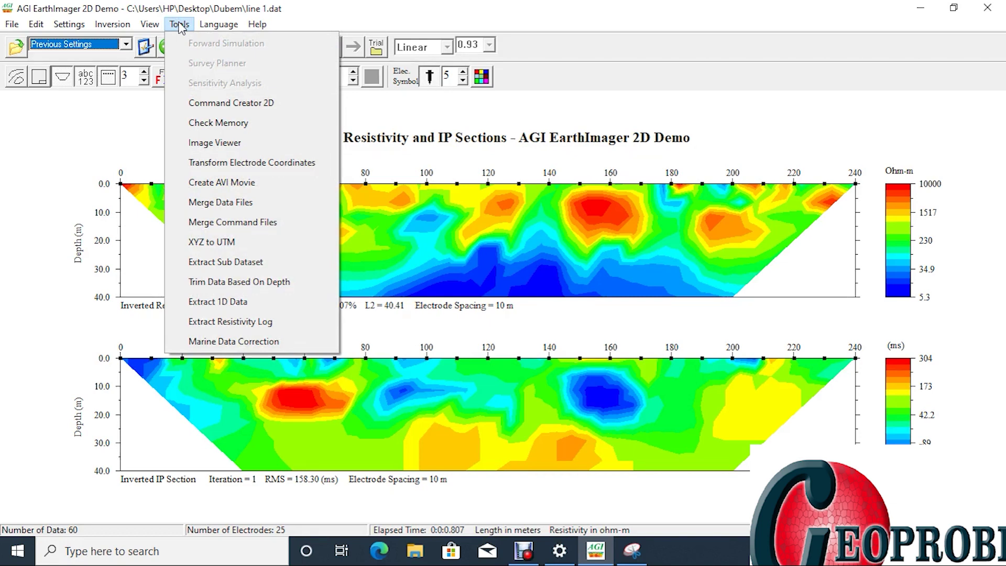
mouse_move(140, 24)
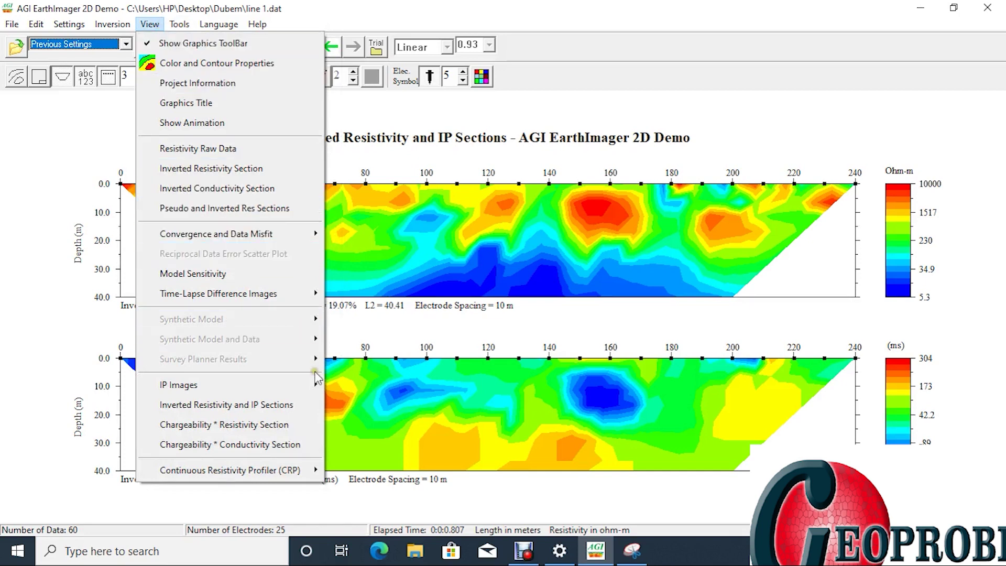
mouse_move(314, 384)
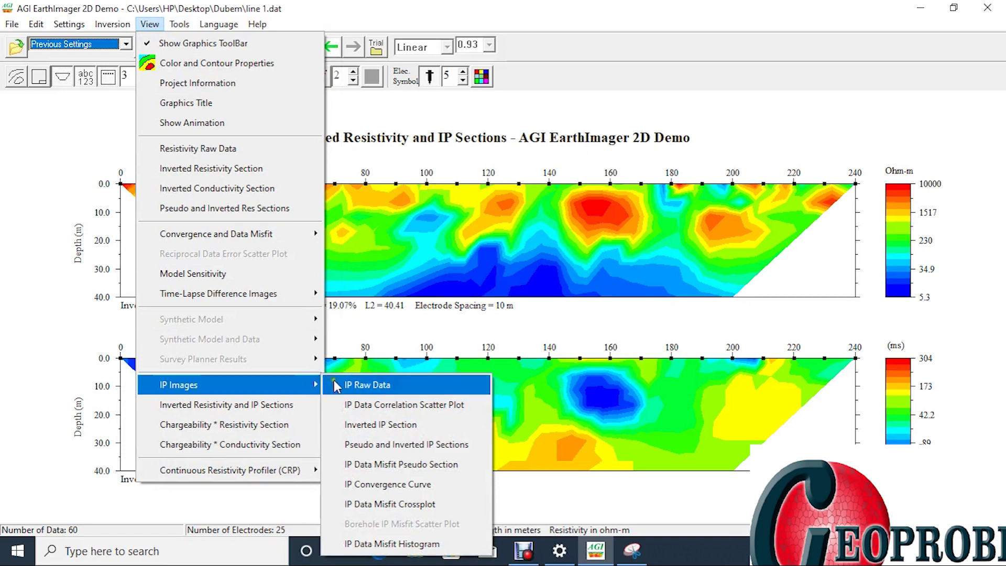
click(339, 387)
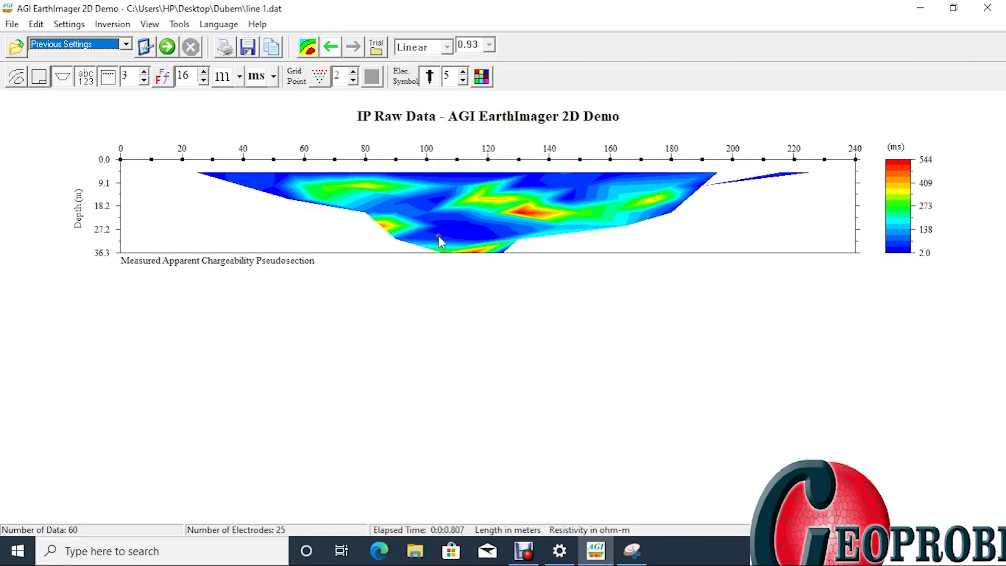
Step: Check the Snipping Tool capture, then show Resistivity Raw Data (30.2–942 Ohm-m)
click(147, 25)
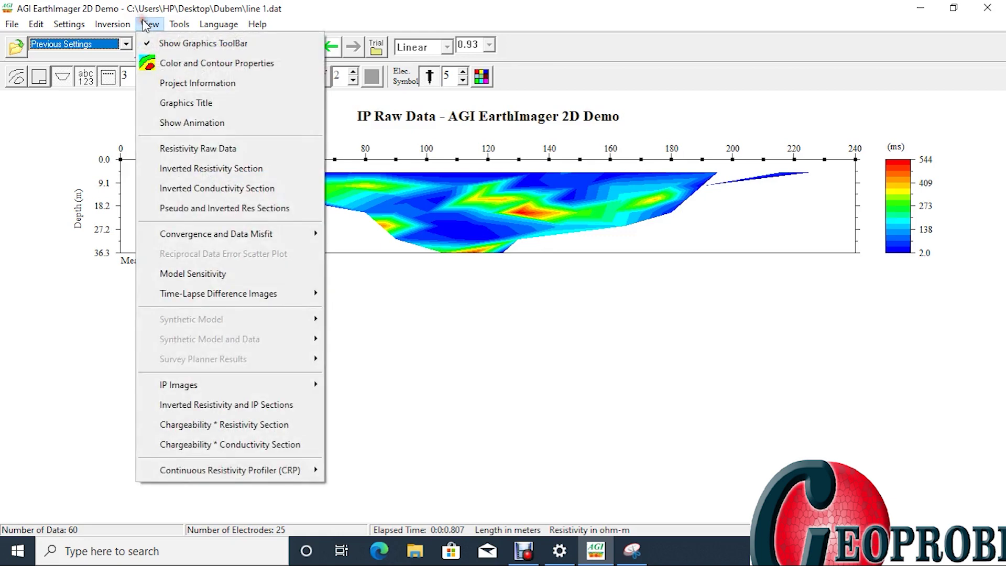
mouse_move(316, 391)
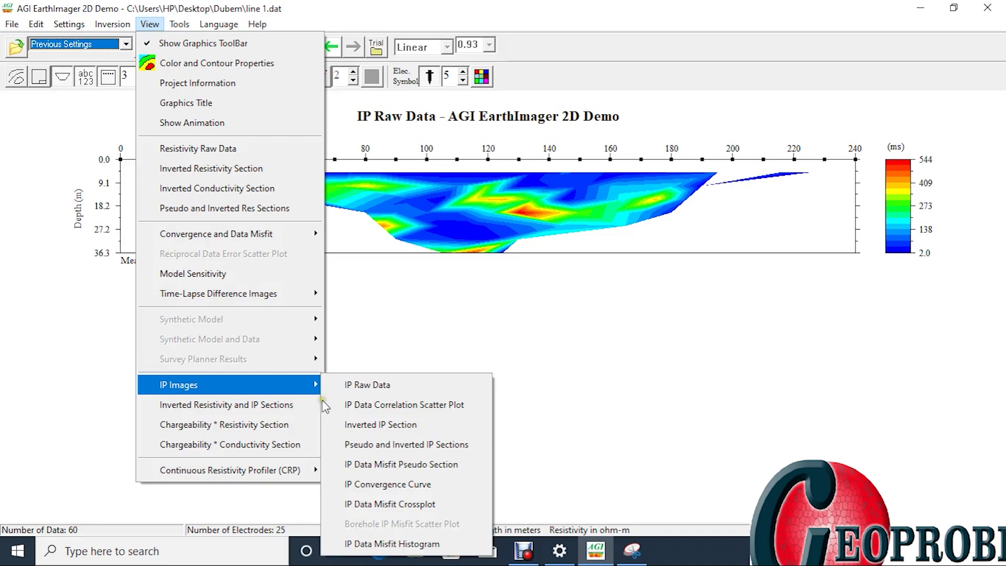
click(631, 551)
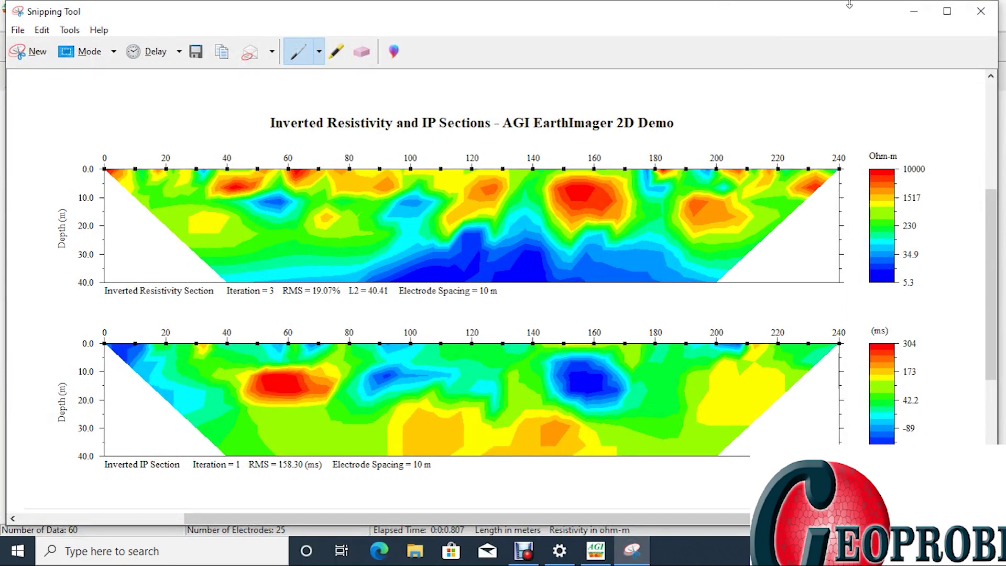
click(913, 11)
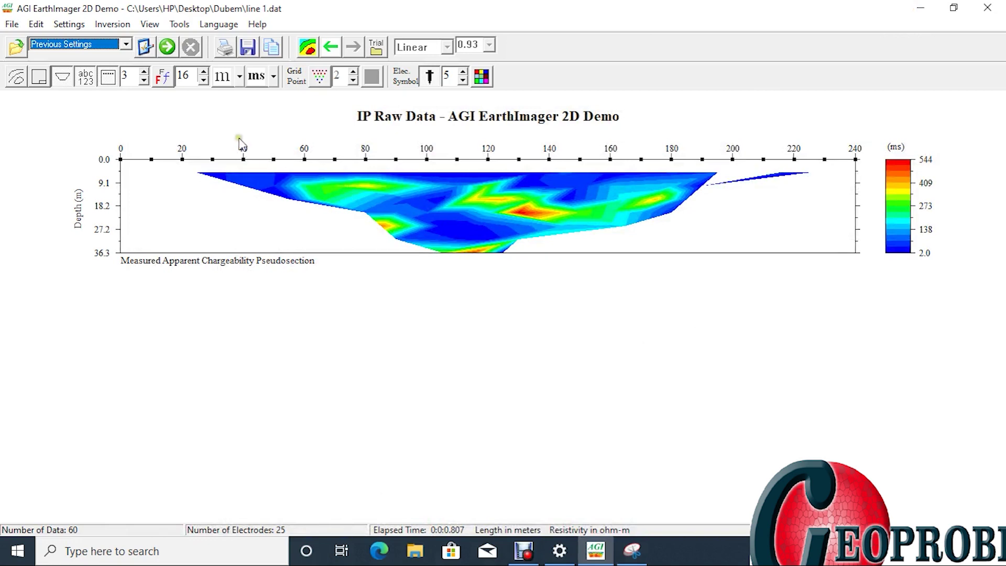
click(149, 25)
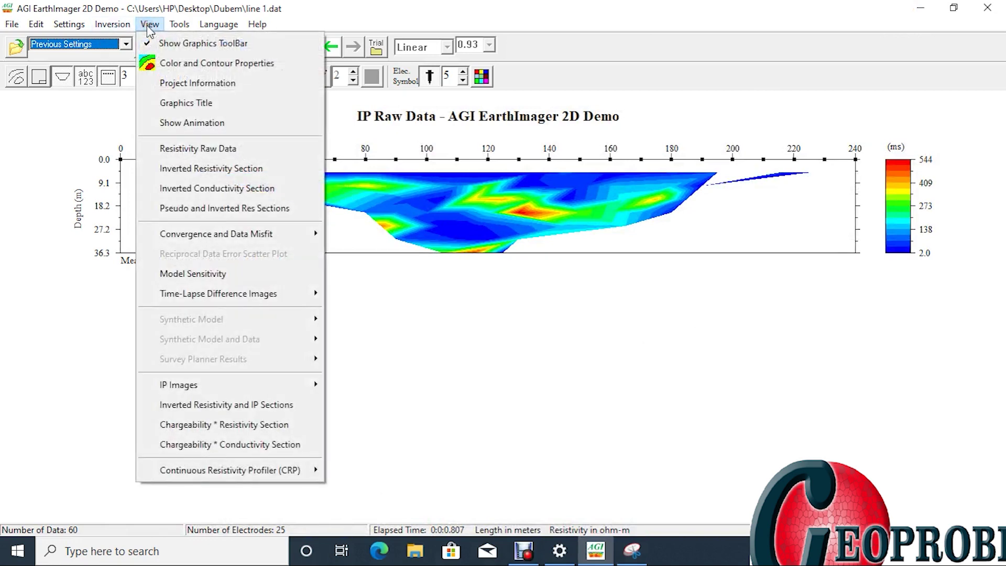
click(219, 152)
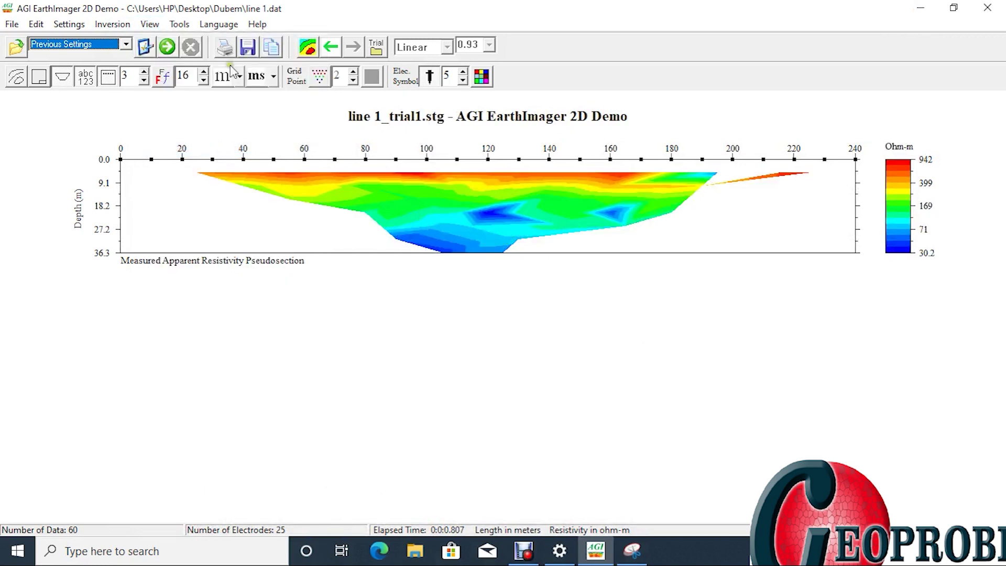
Step: Display the Inverted Resistivity Section, scaled 5.3–10000 Ohm-m
click(112, 25)
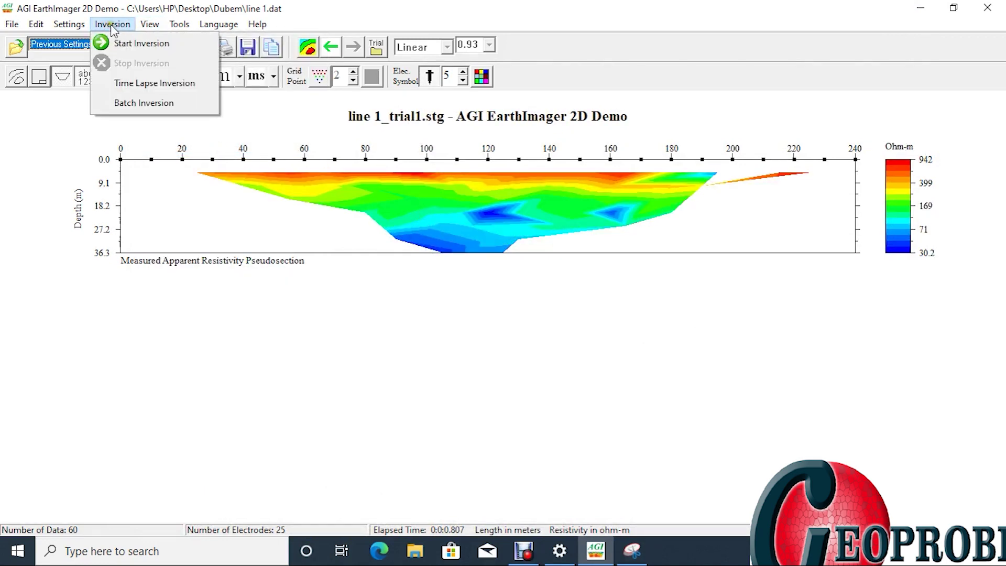
mouse_move(149, 24)
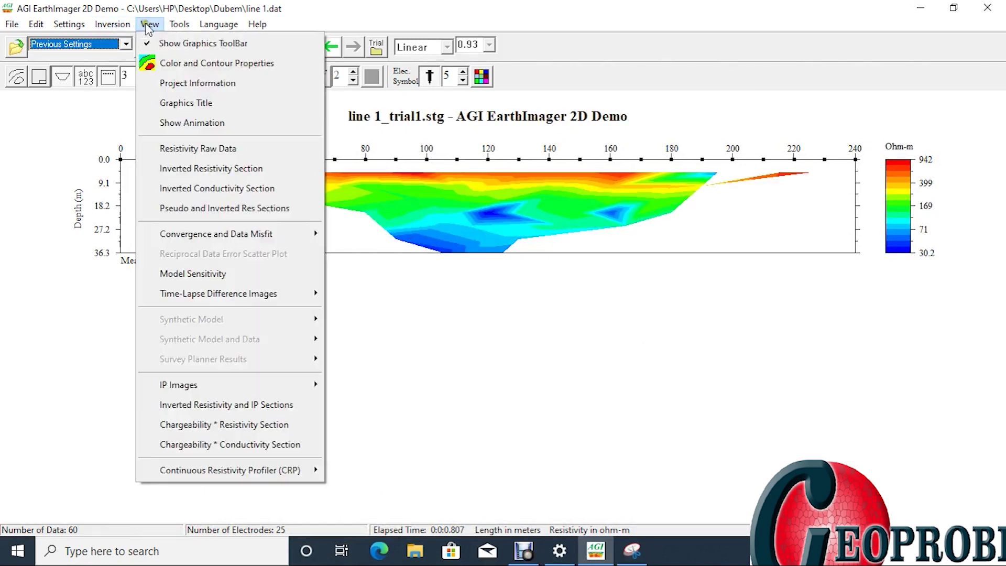
click(220, 173)
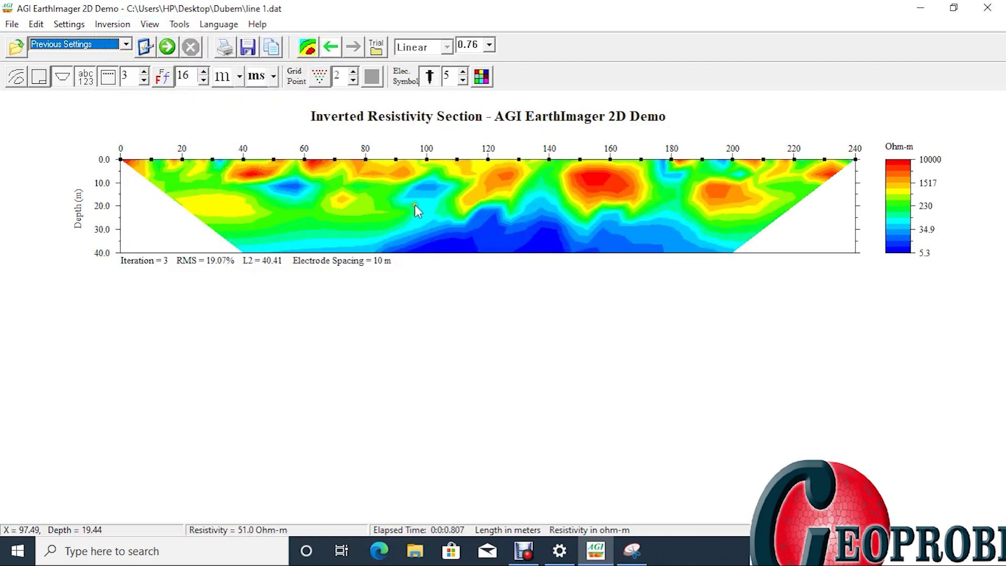
Step: Draw two pen marks on the Snipping Tool capture, then minimize it
click(635, 555)
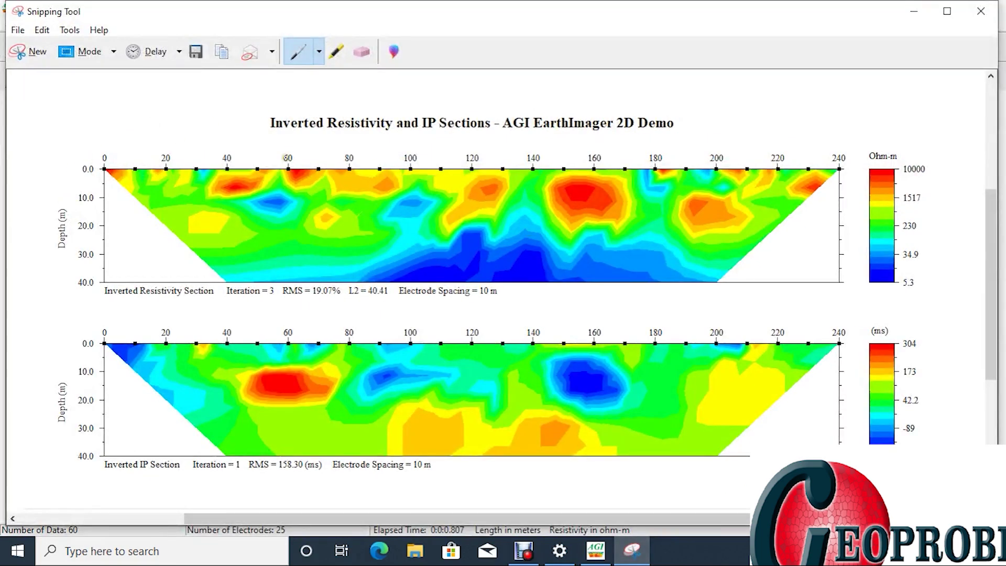
mouse_move(361, 121)
mouse_down()
mouse_move(78, 115)
mouse_move(72, 146)
mouse_up()
drag(386, 254, 414, 249)
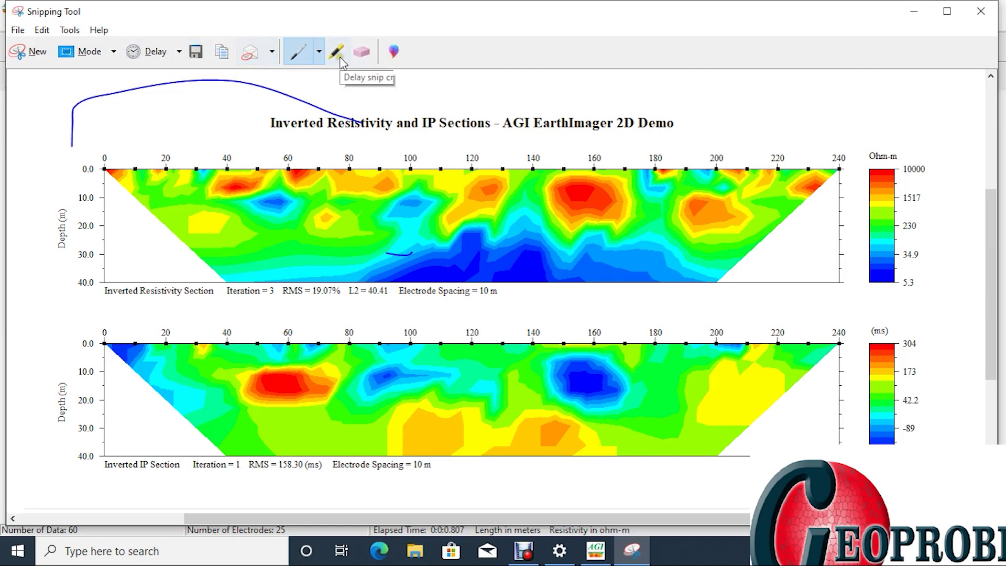
click(914, 11)
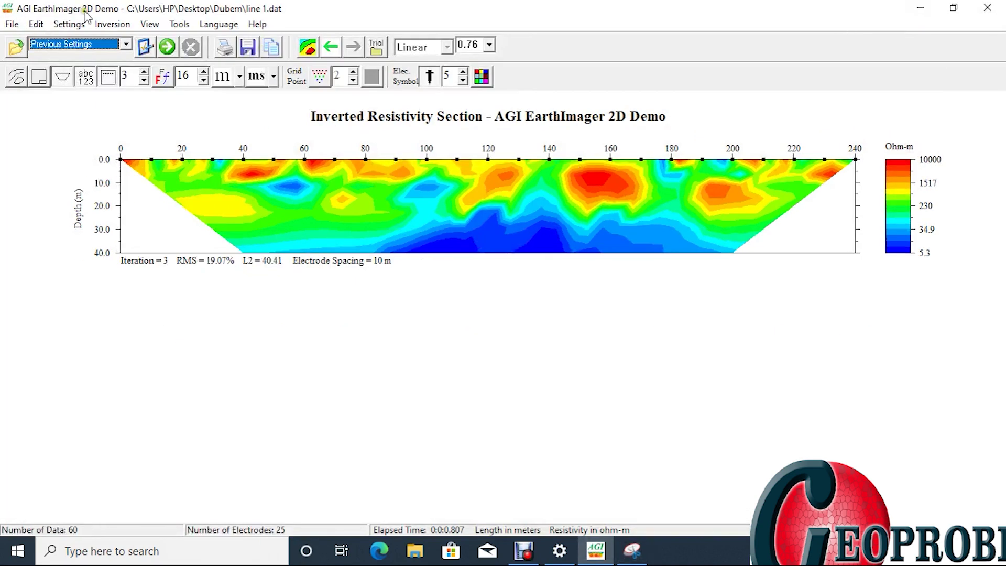
click(150, 24)
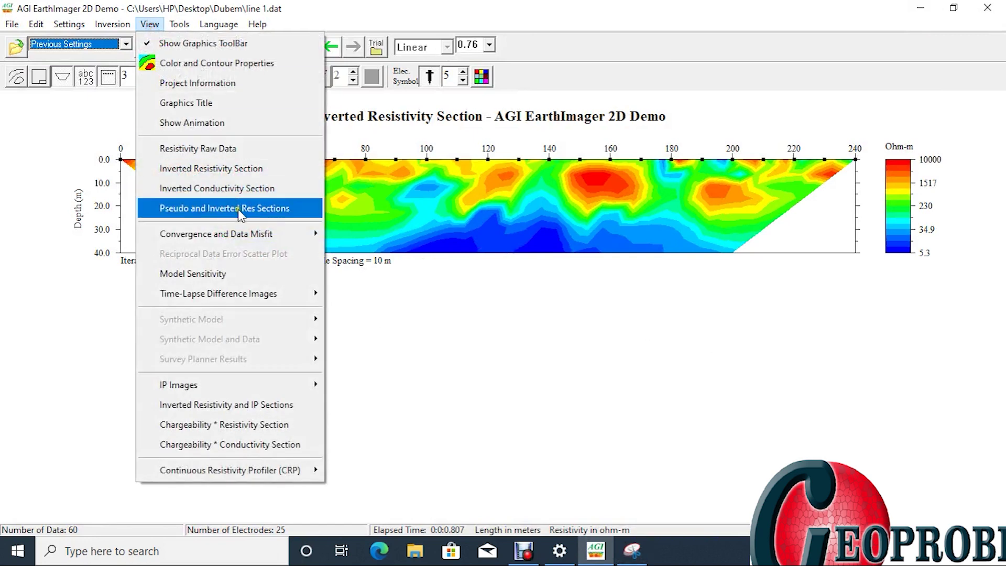
Step: View the inverted conductivity section, then Pseudo and Inverted Res Sections stacked together
click(257, 194)
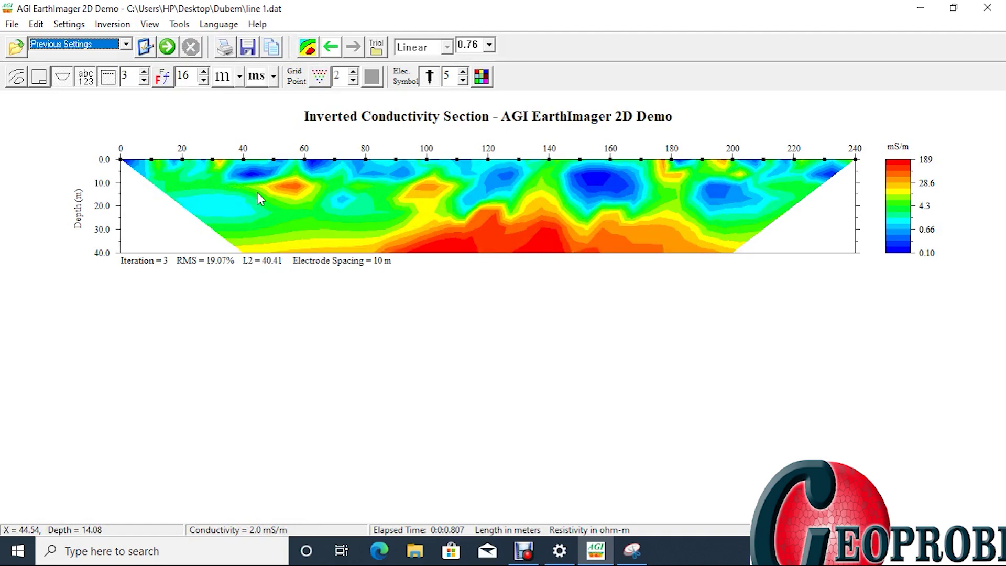
click(148, 24)
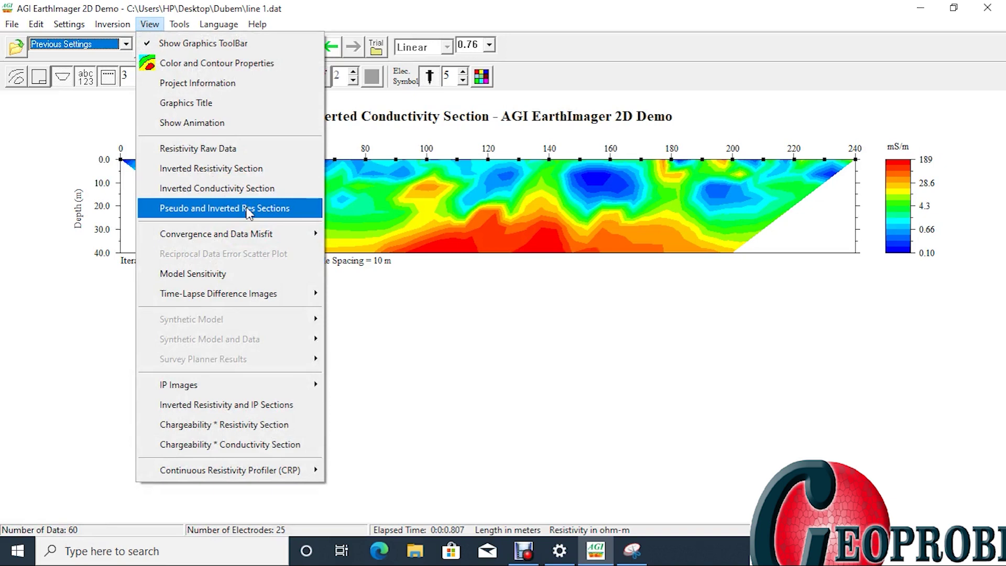
click(249, 211)
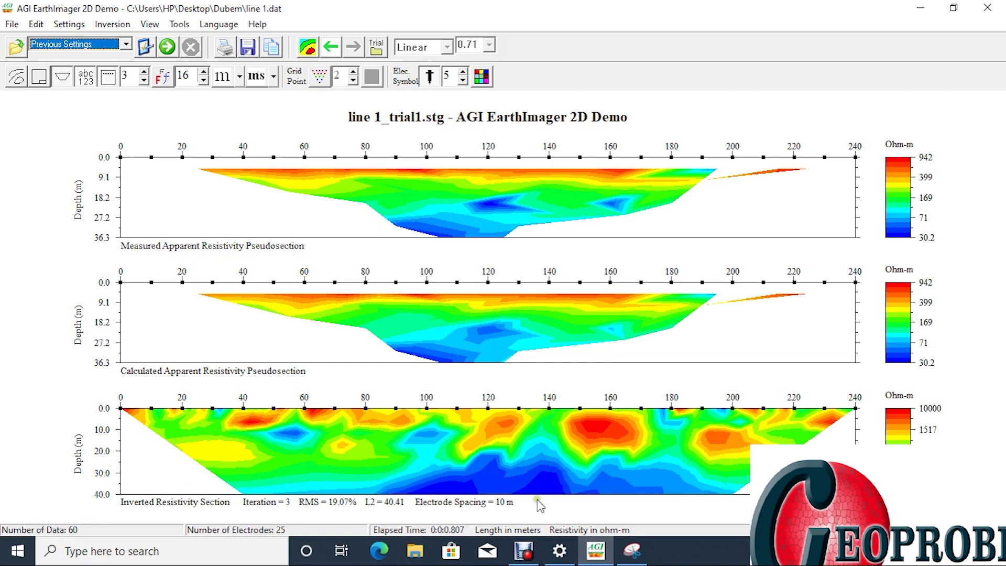
Step: Glance at the capture, then show Inverted Resistivity and IP Sections (IP up to 304 ms)
click(633, 550)
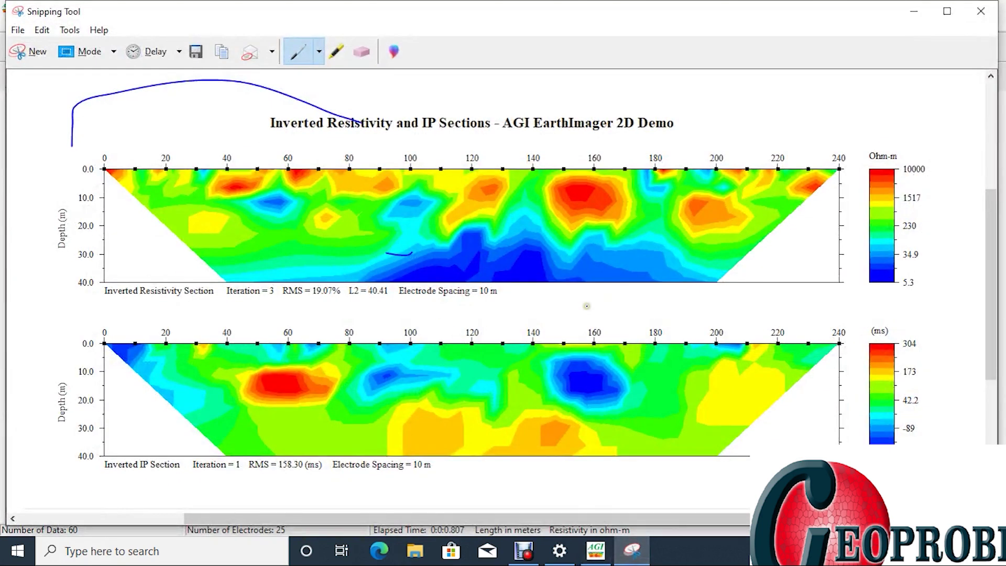
click(920, 11)
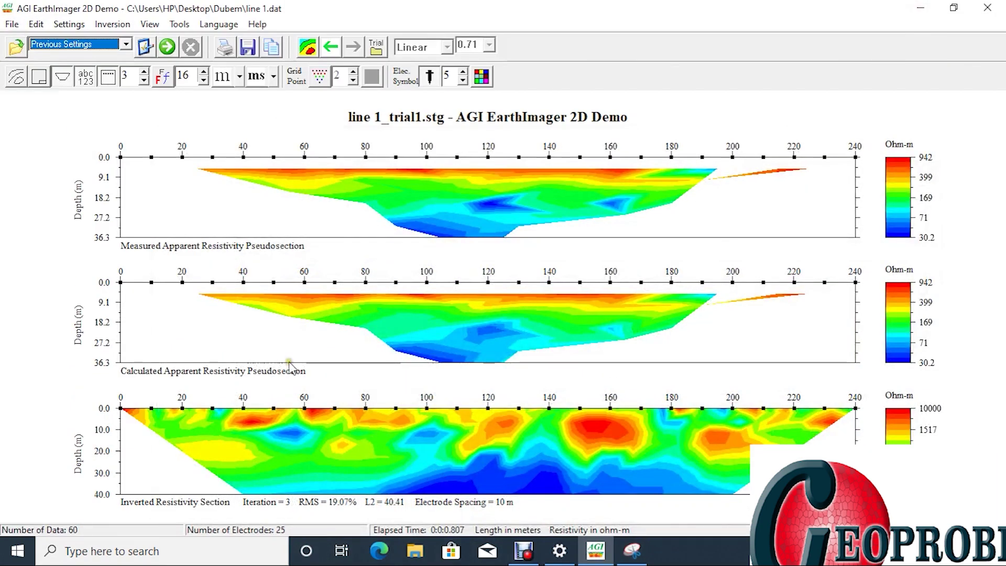
click(150, 24)
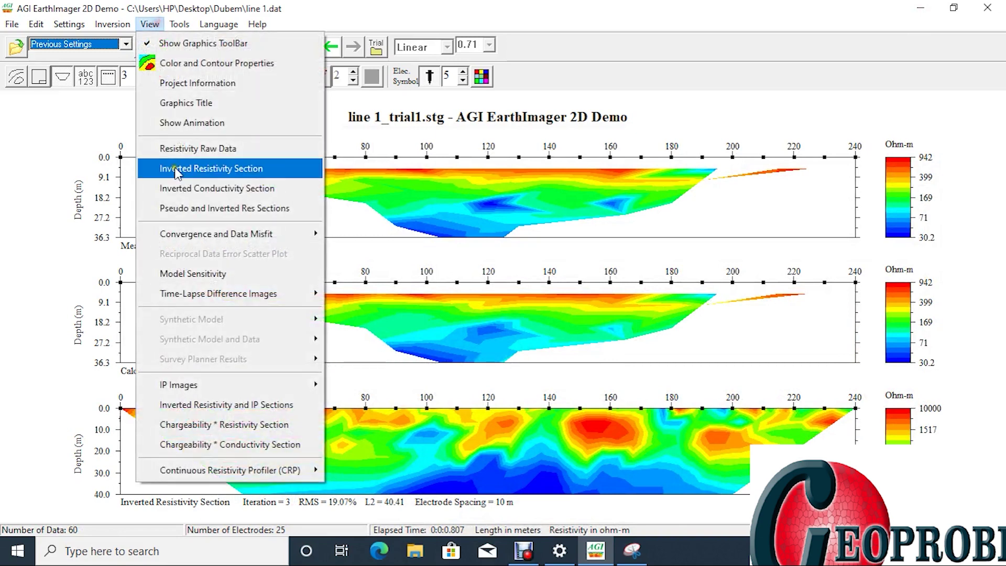
mouse_move(291, 386)
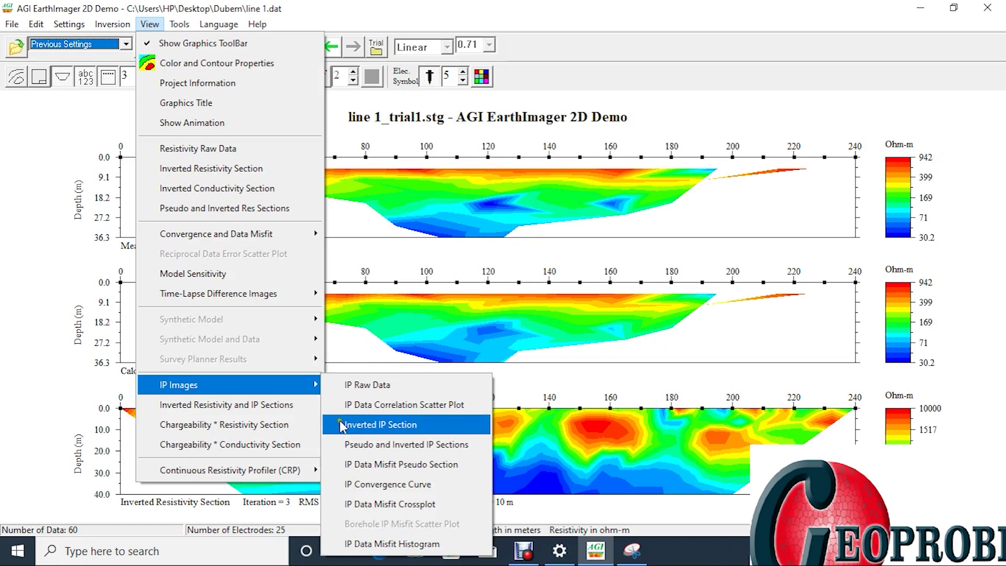
click(285, 405)
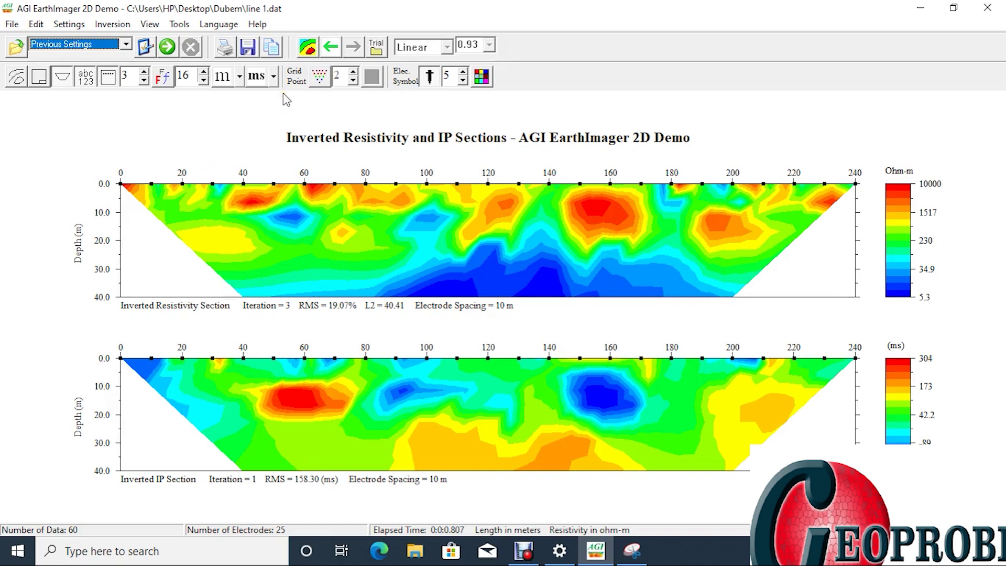
click(429, 77)
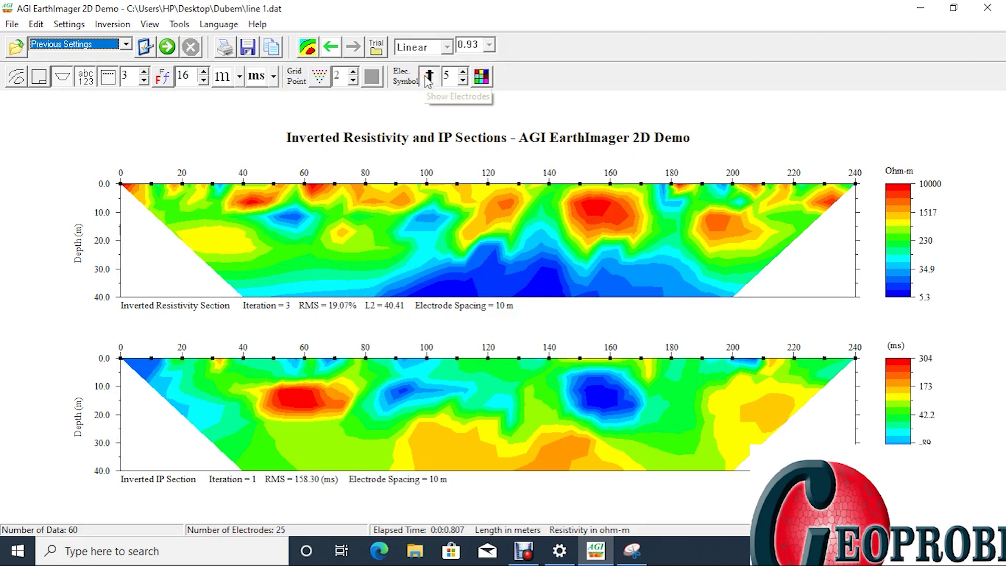
click(427, 78)
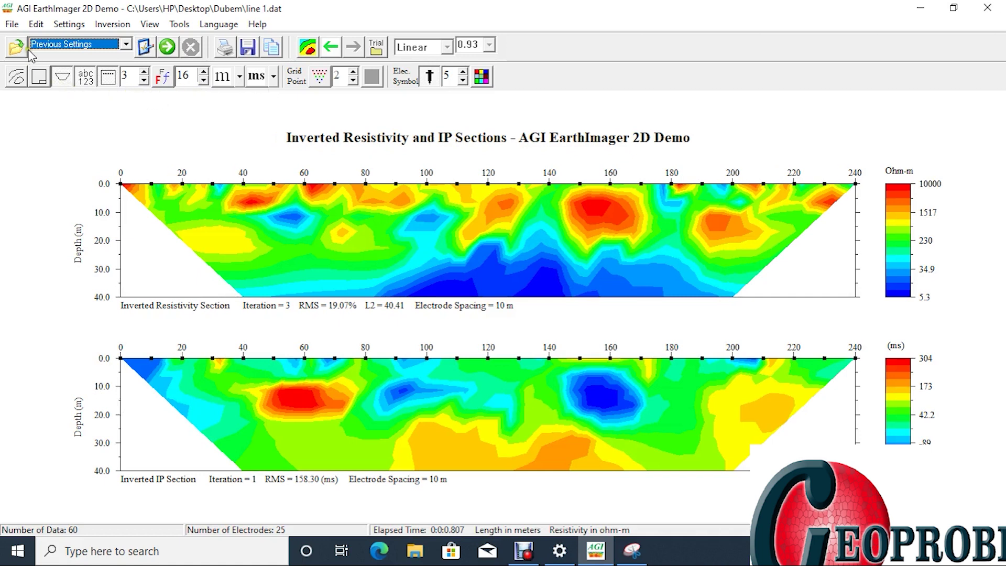
click(14, 25)
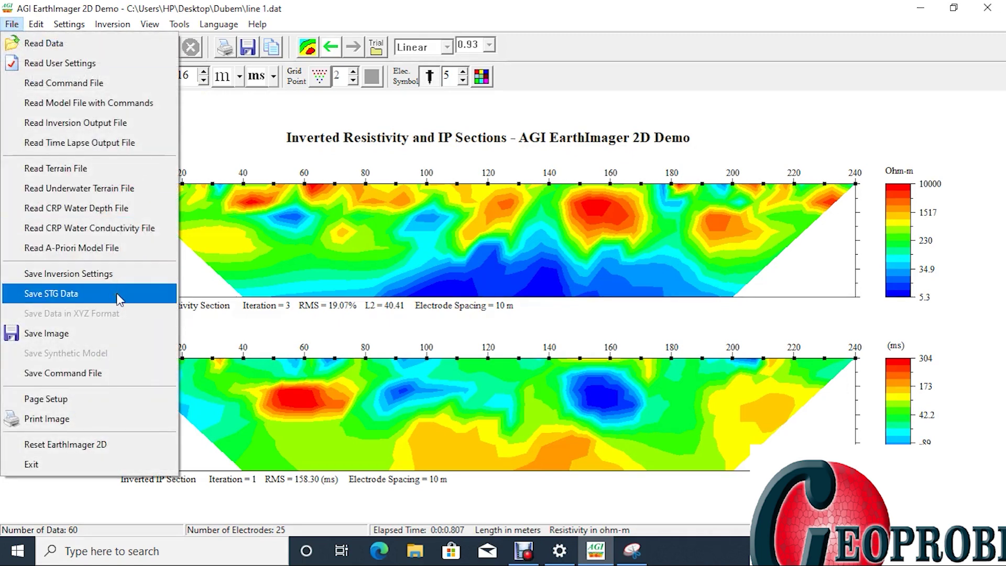
click(239, 117)
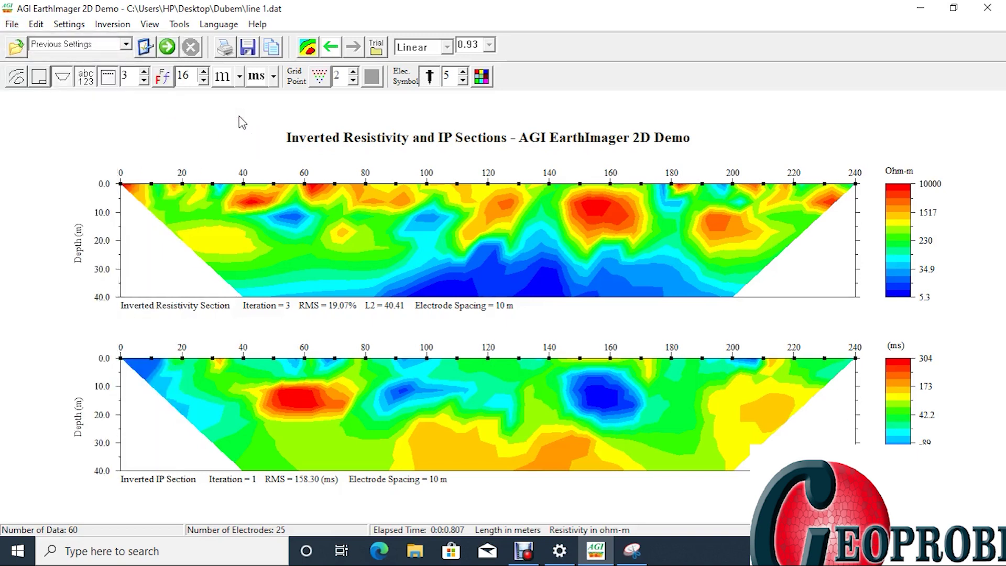